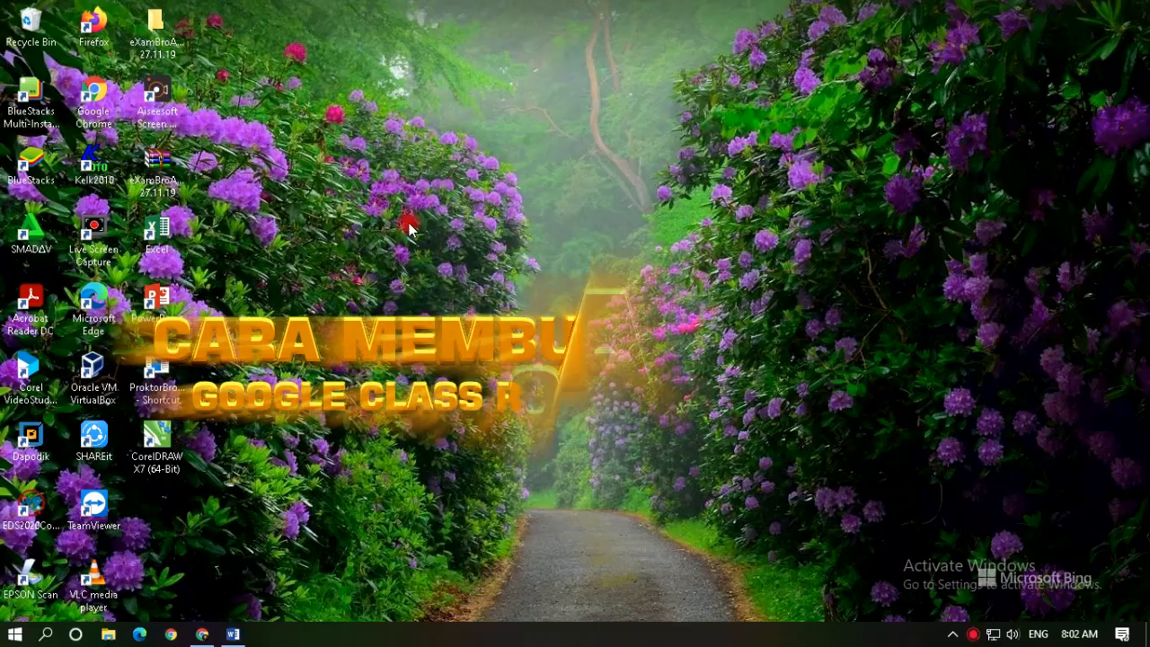
# Switch to Chrome and open the Tugas Kelas page of the KELAS VII A class in Google Classroom.
pyautogui.click(204, 635)
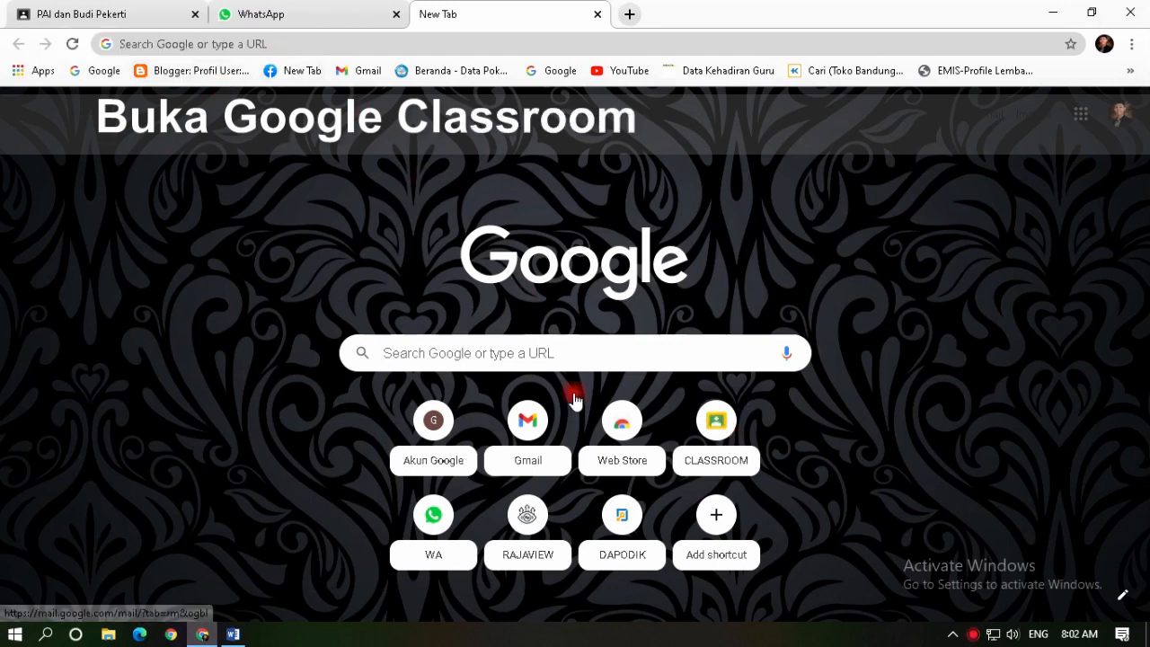
pyautogui.click(705, 422)
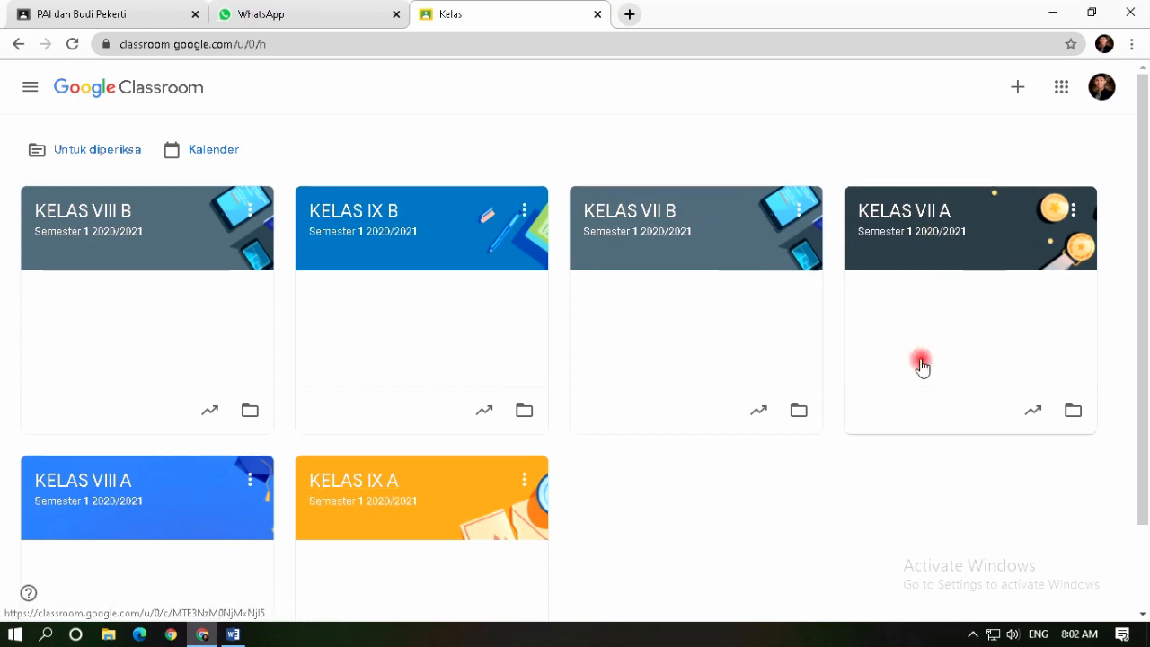
pyautogui.click(901, 226)
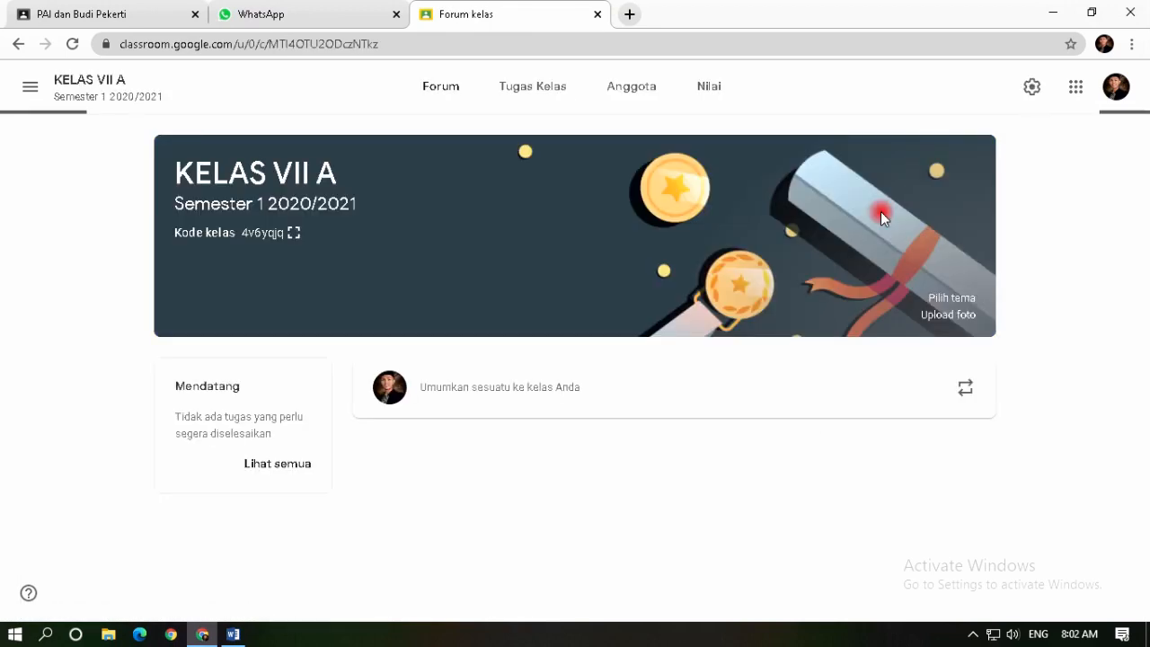
pyautogui.click(514, 107)
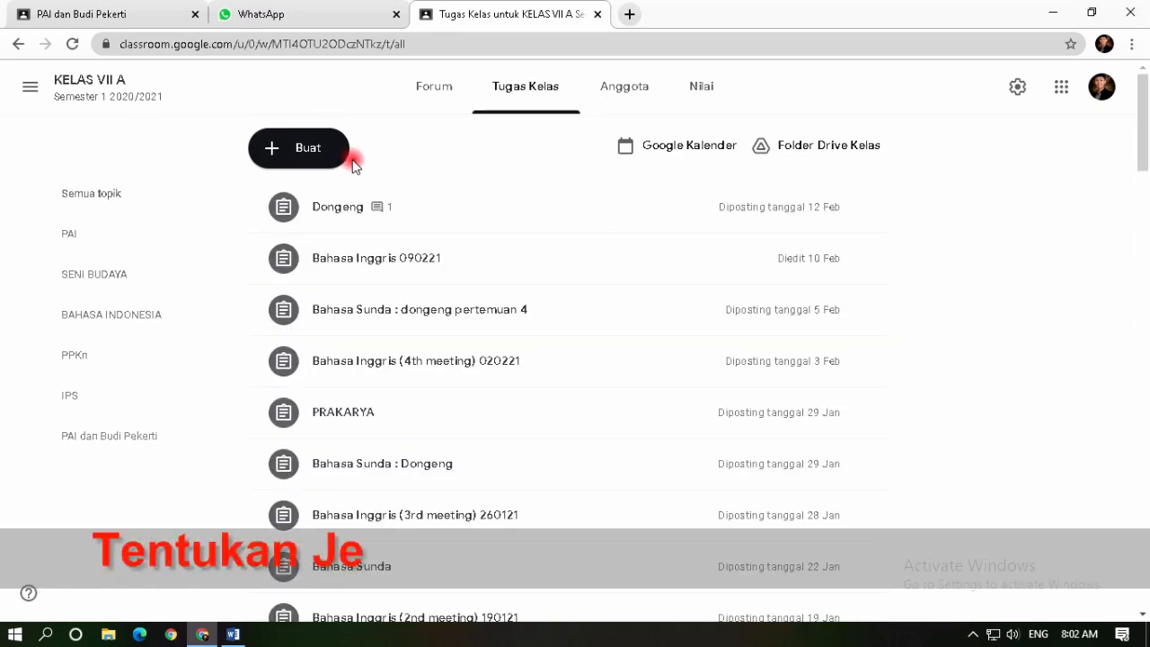
# Create a quiz assignment (Tugas kuis) titled "PTS PAI KELAS VII SEMESTER 2".
pyautogui.click(296, 164)
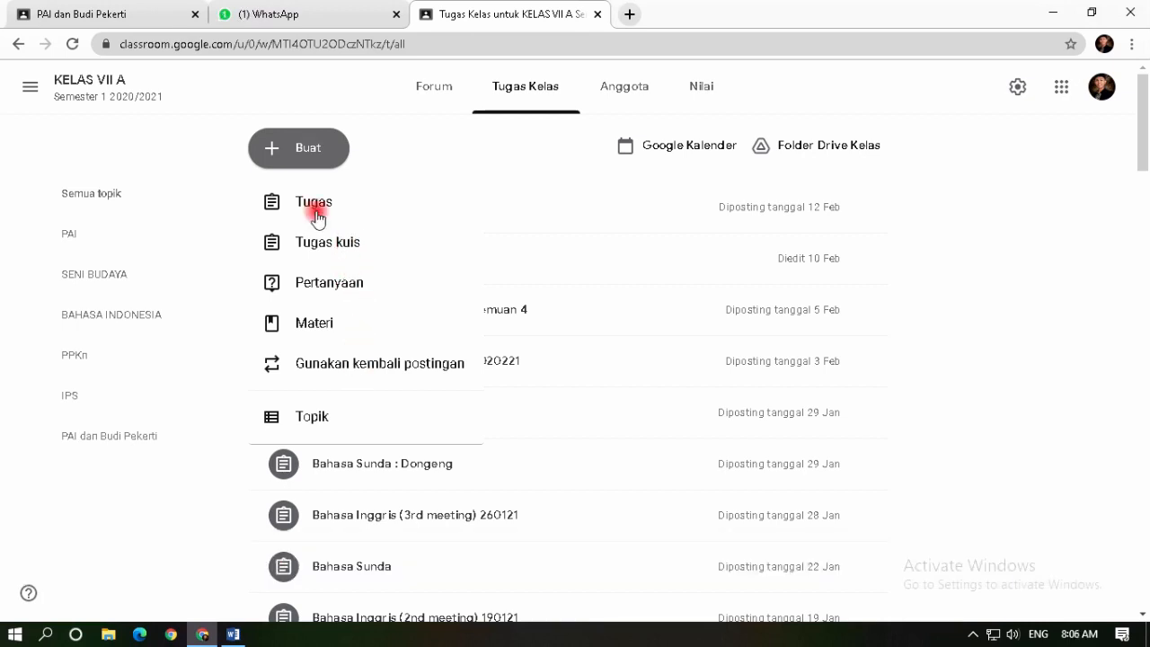
pyautogui.click(329, 255)
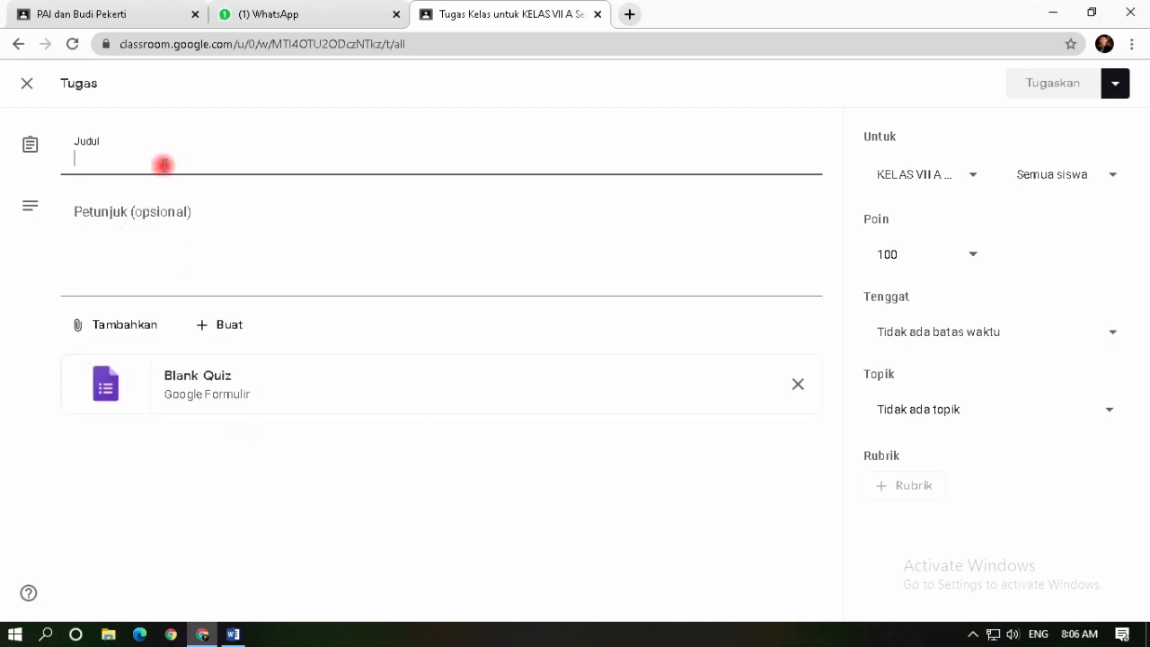
pyautogui.write('PT')
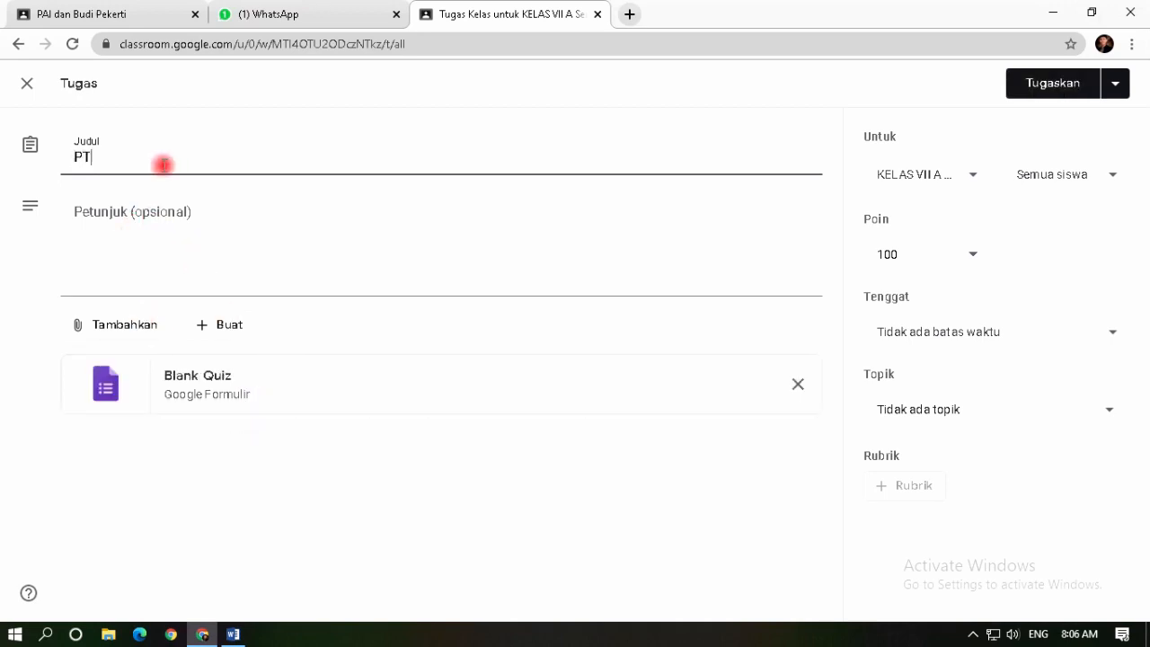
pyautogui.write('S PAI')
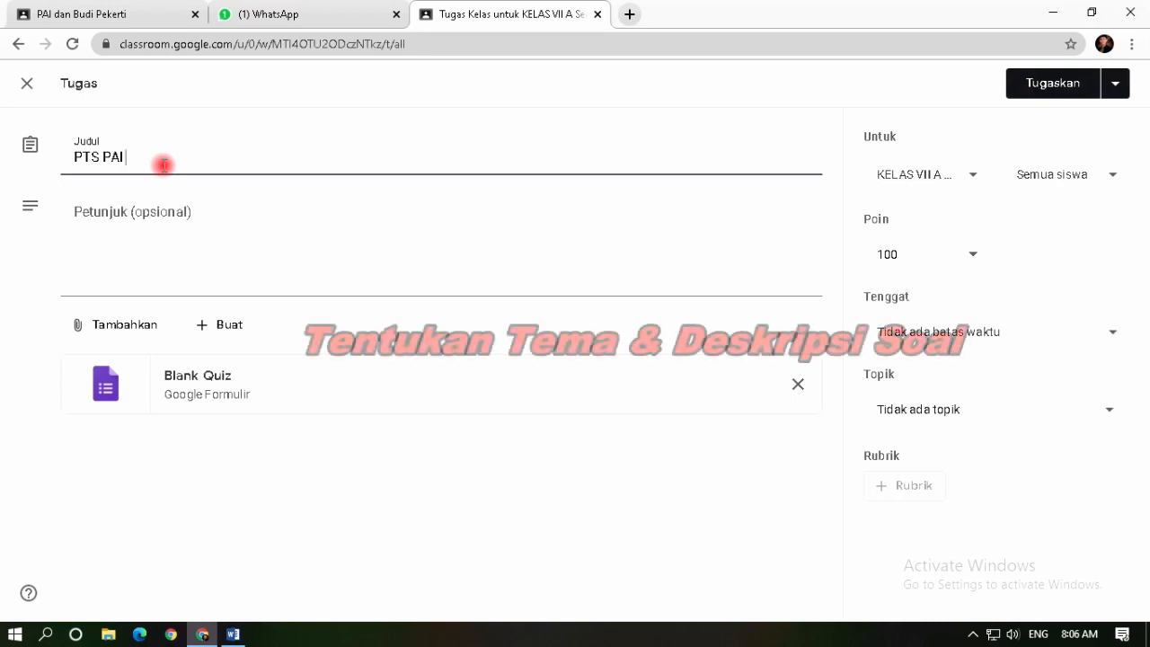
pyautogui.write(' KE')
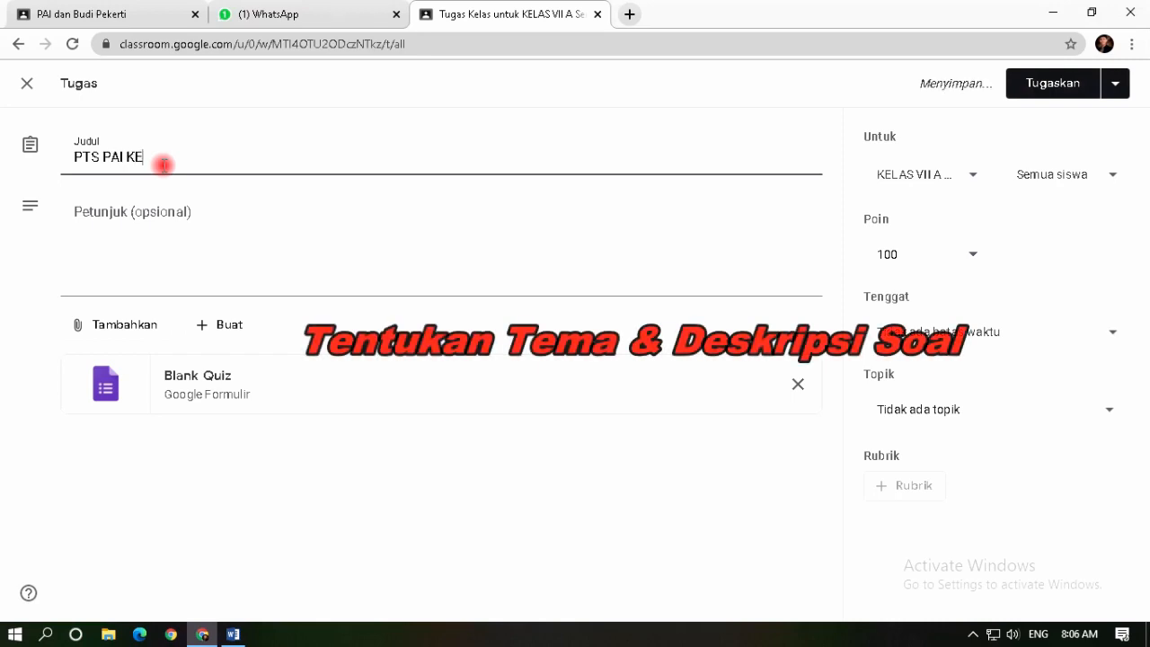
pyautogui.write('LAS')
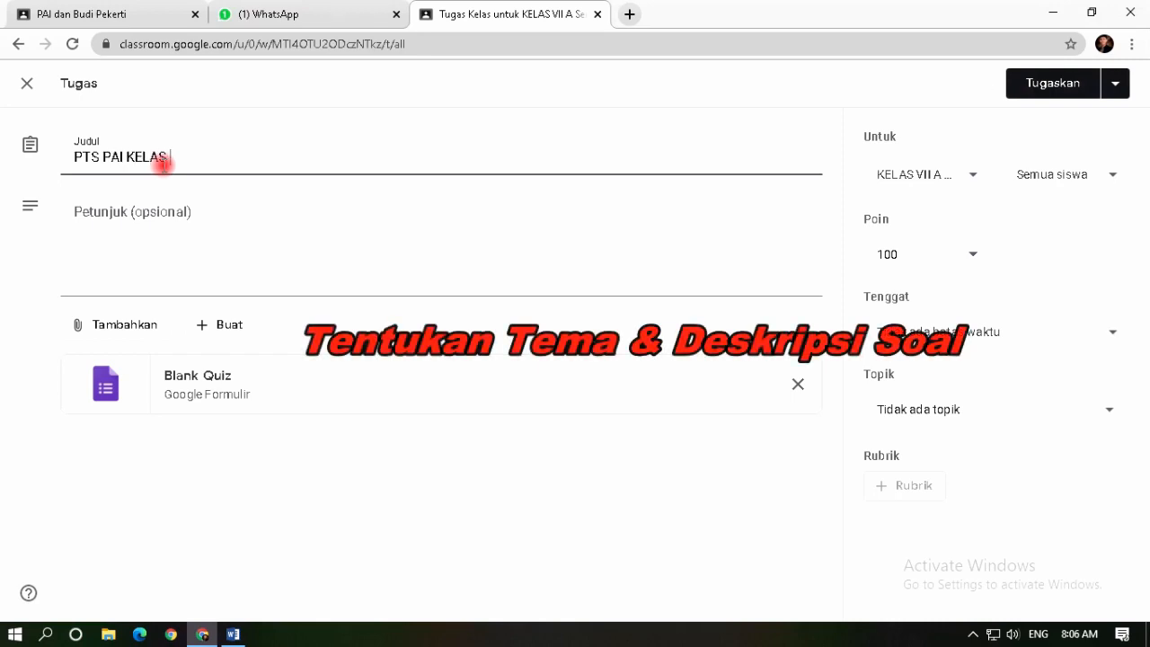
pyautogui.write(' V')
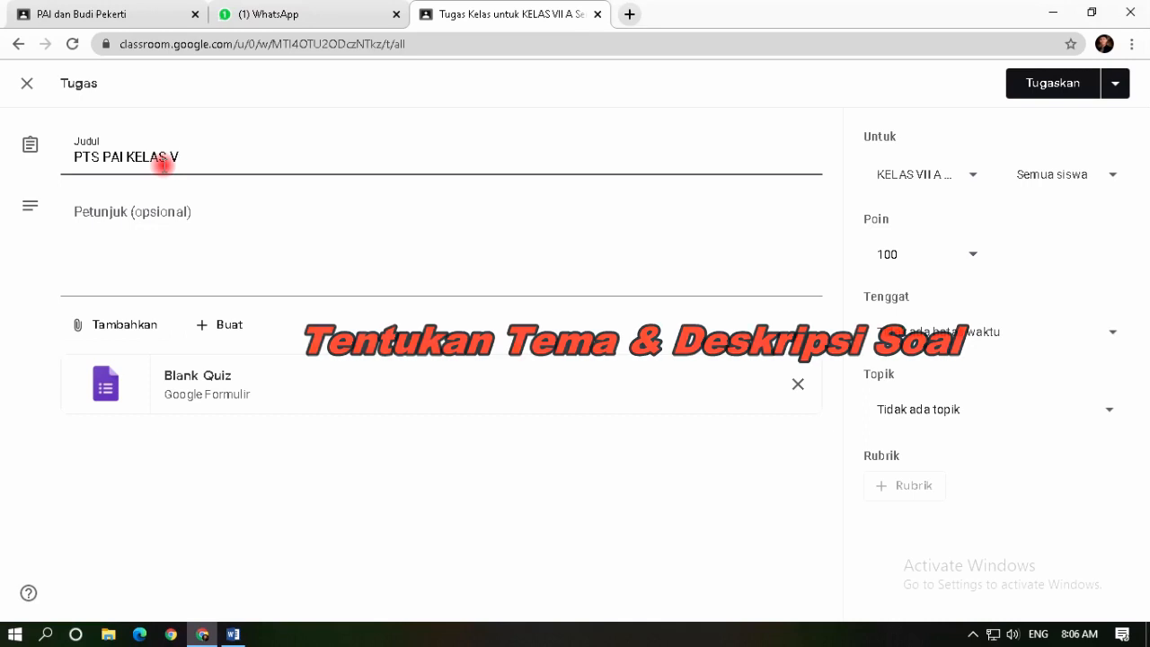
pyautogui.write('II SEMESTER 2')
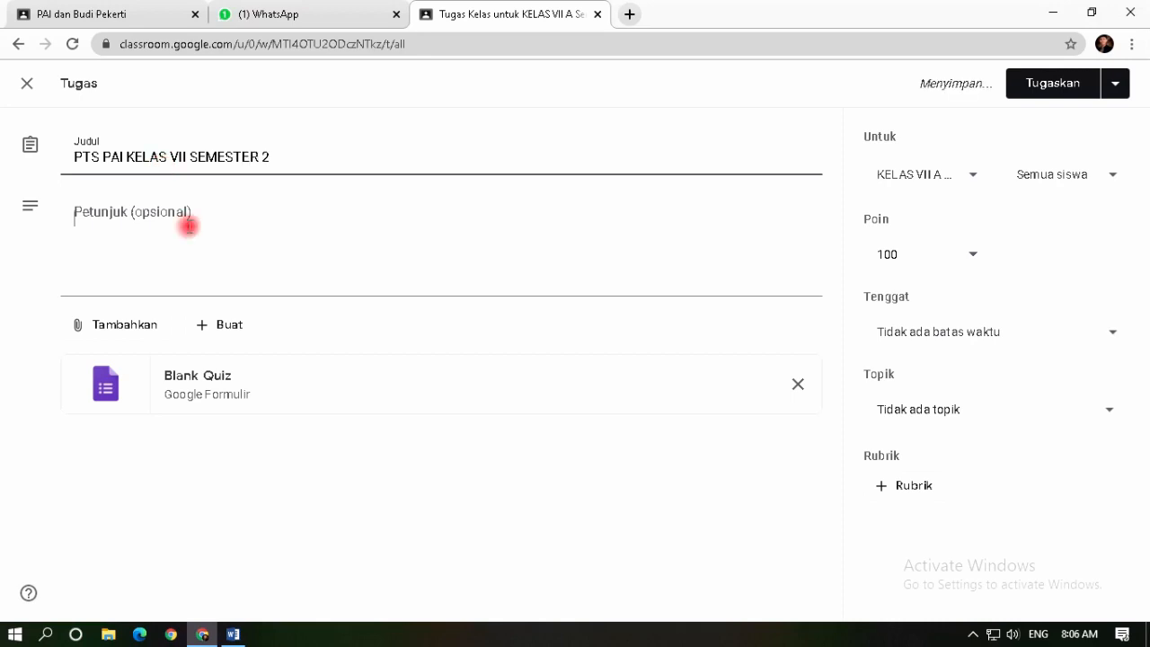
# Write the assignment instruction "1. Kerjakan Penilaian Akhir Semester melalui Google form dibawah ini".
pyautogui.click(183, 230)
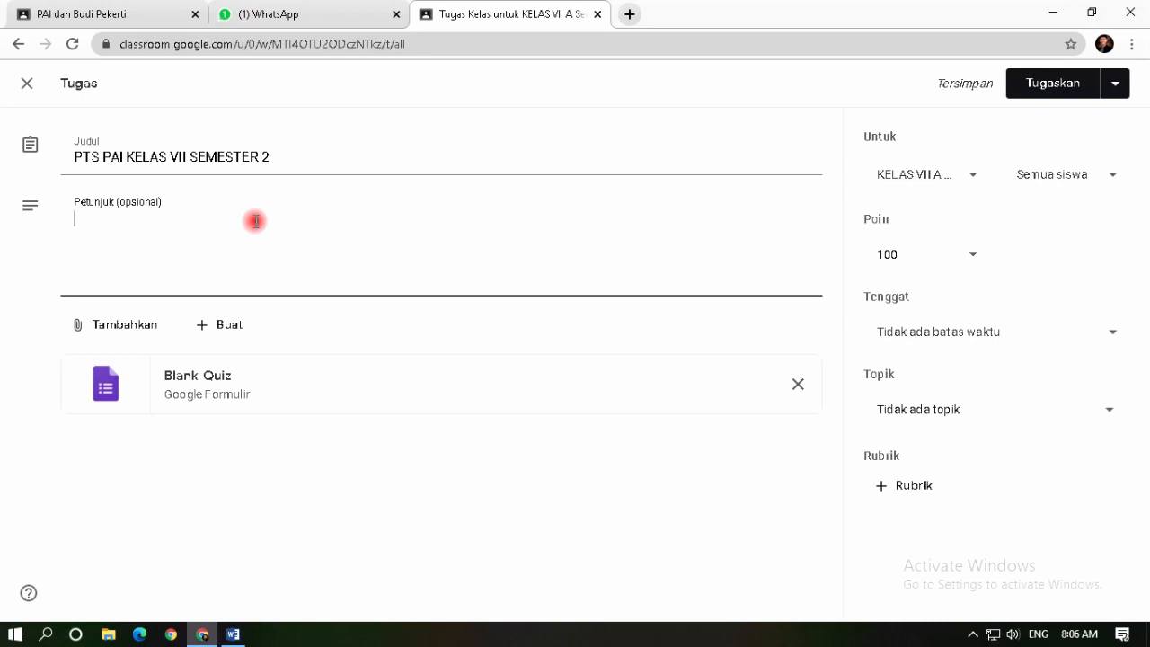
pyautogui.write('Ke')
pyautogui.write('P')
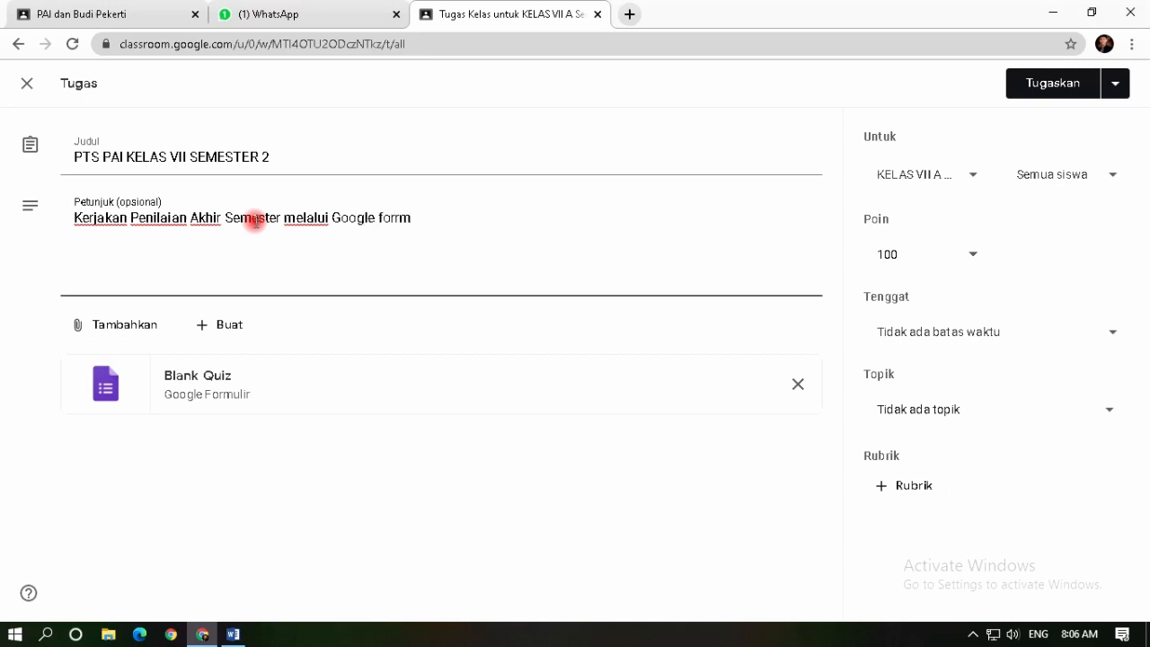
pyautogui.press('BackSpace')
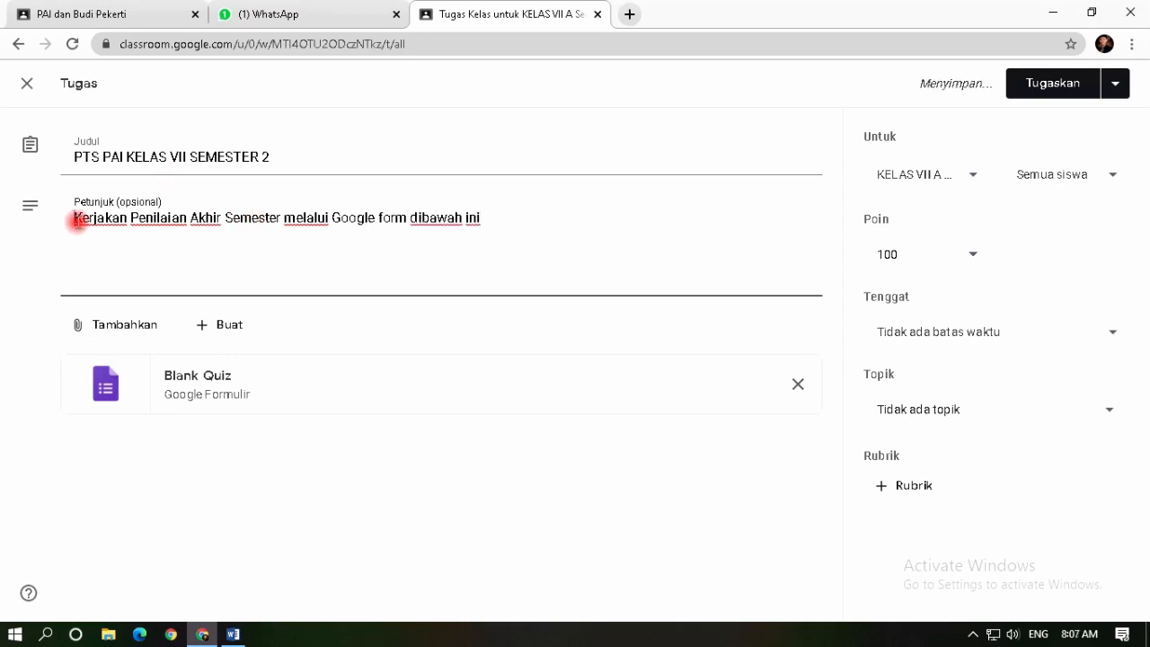
pyautogui.click(75, 218)
pyautogui.write('1.')
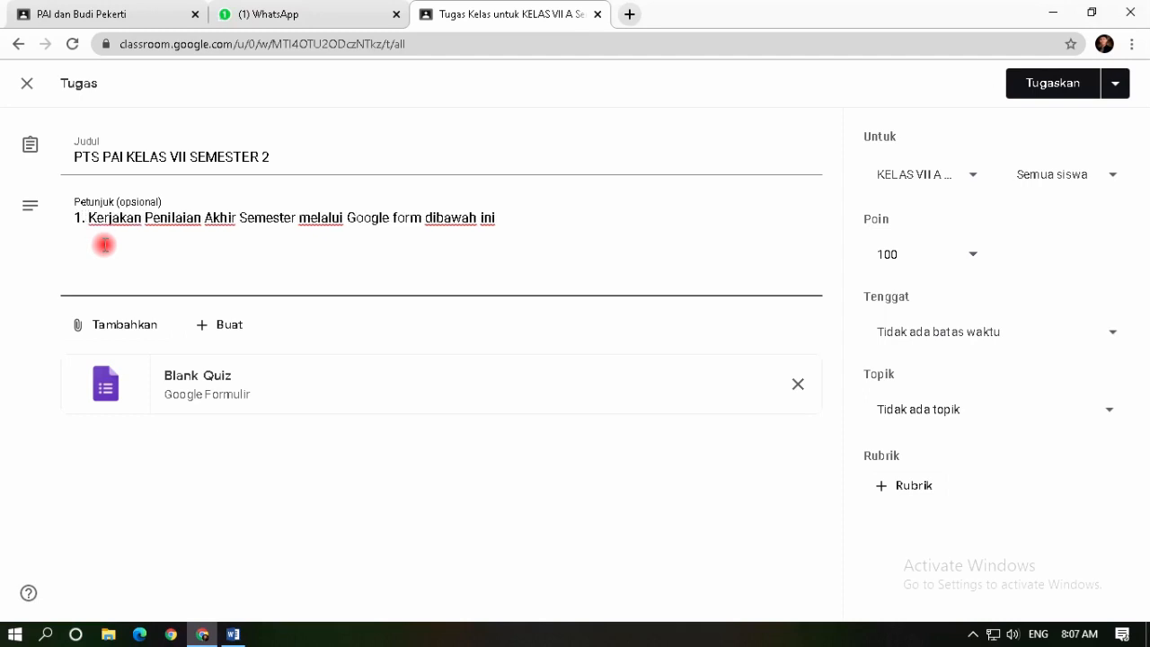
# Add a second instruction line reading "2.Daftar Hadir dengan menuliskan nama dan kelas pada kolom Komentar".
pyautogui.click(517, 220)
pyautogui.press('Return')
pyautogui.write('Daftar ')
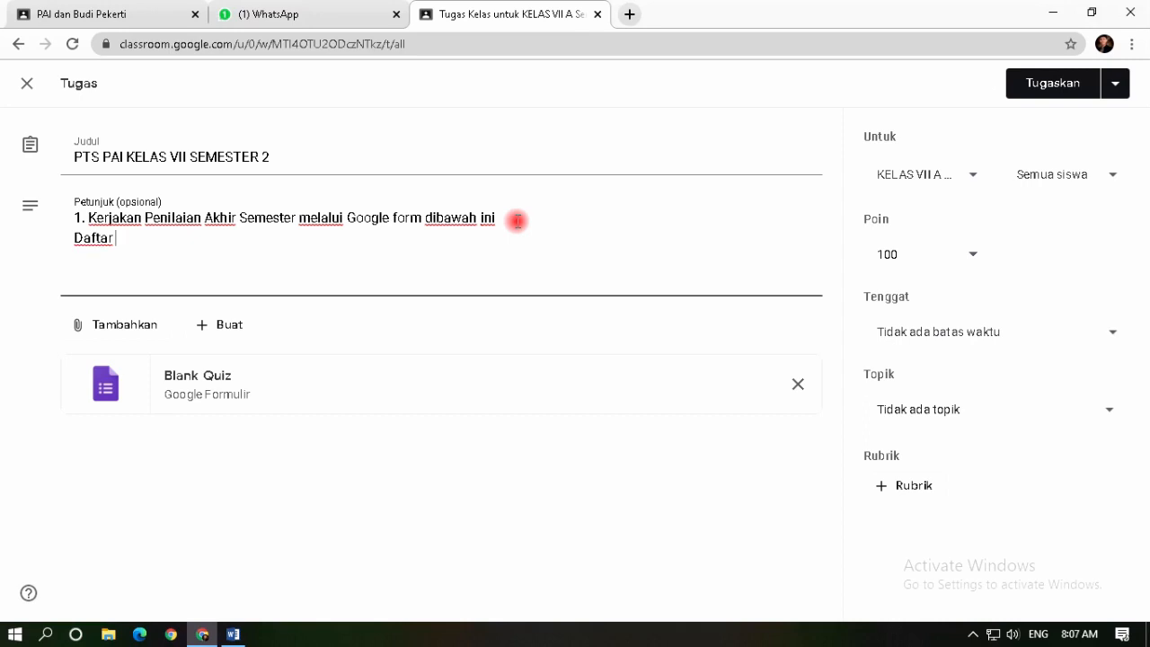
pyautogui.write('H')
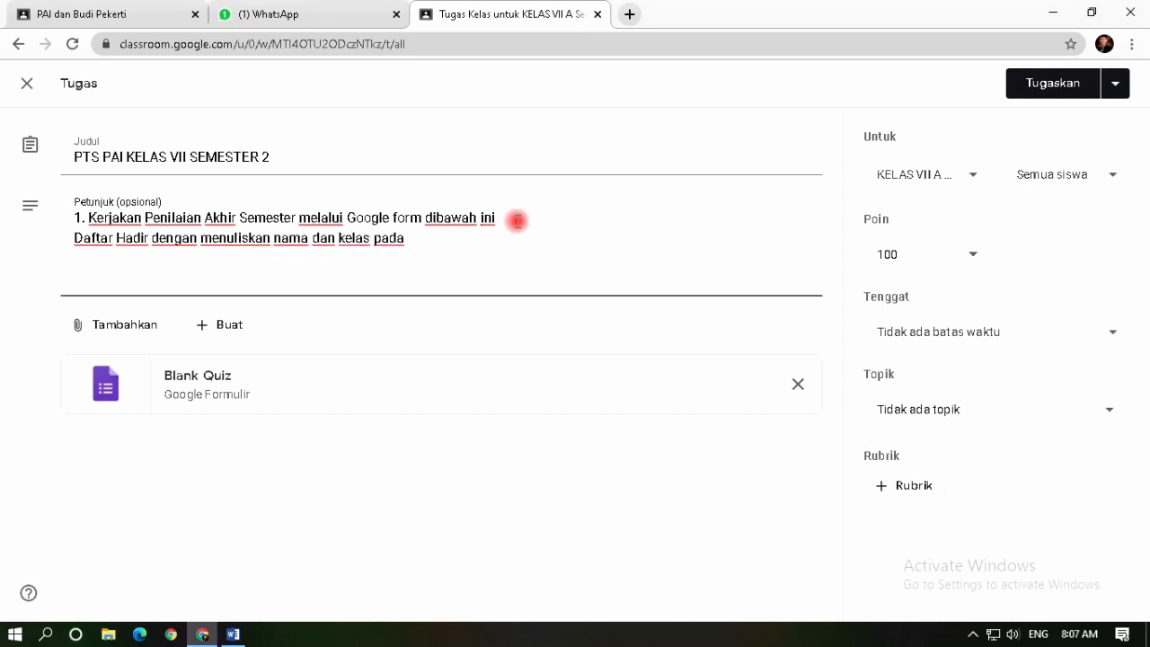
pyautogui.write('kolom Komentar')
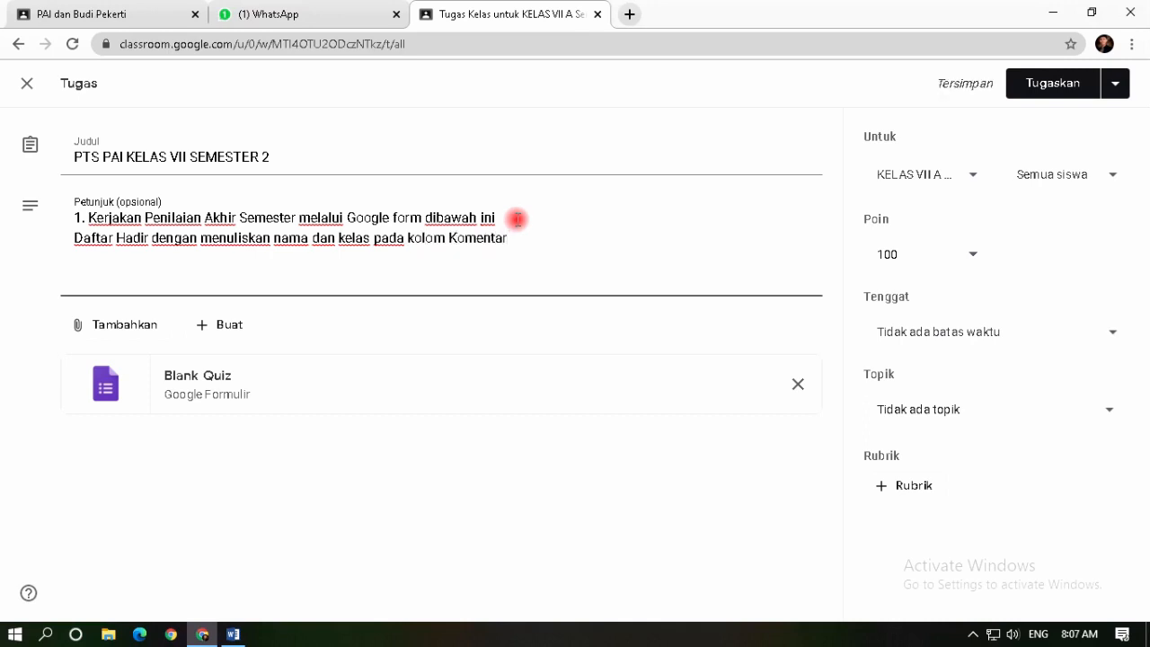
pyautogui.click(73, 240)
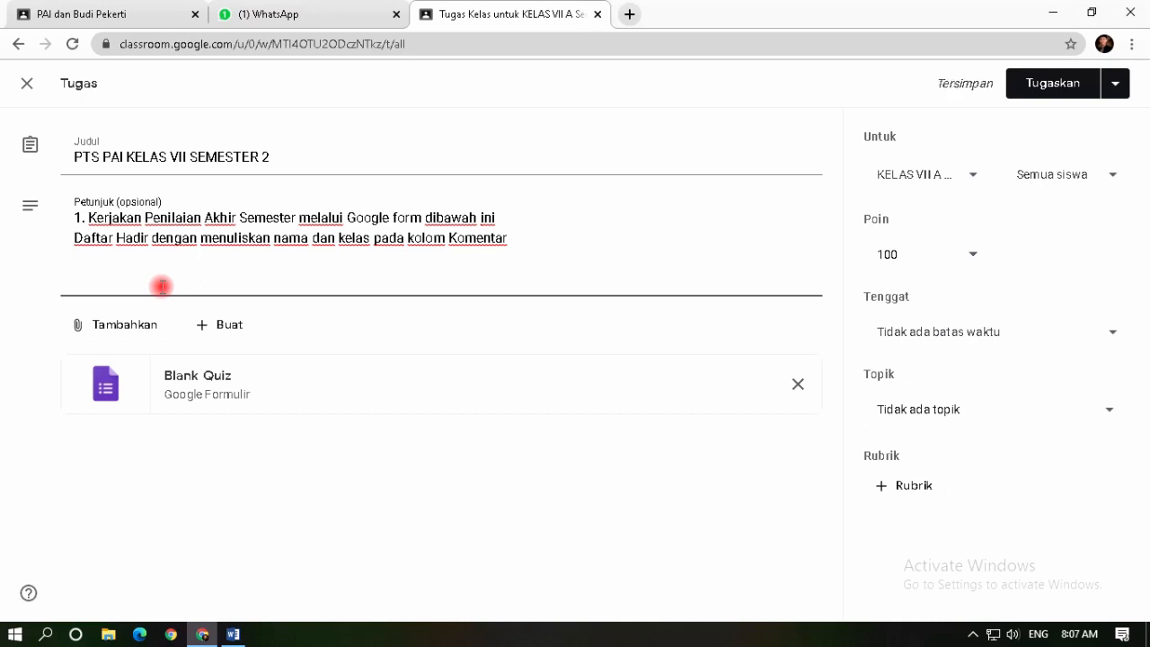
pyautogui.write('2.')
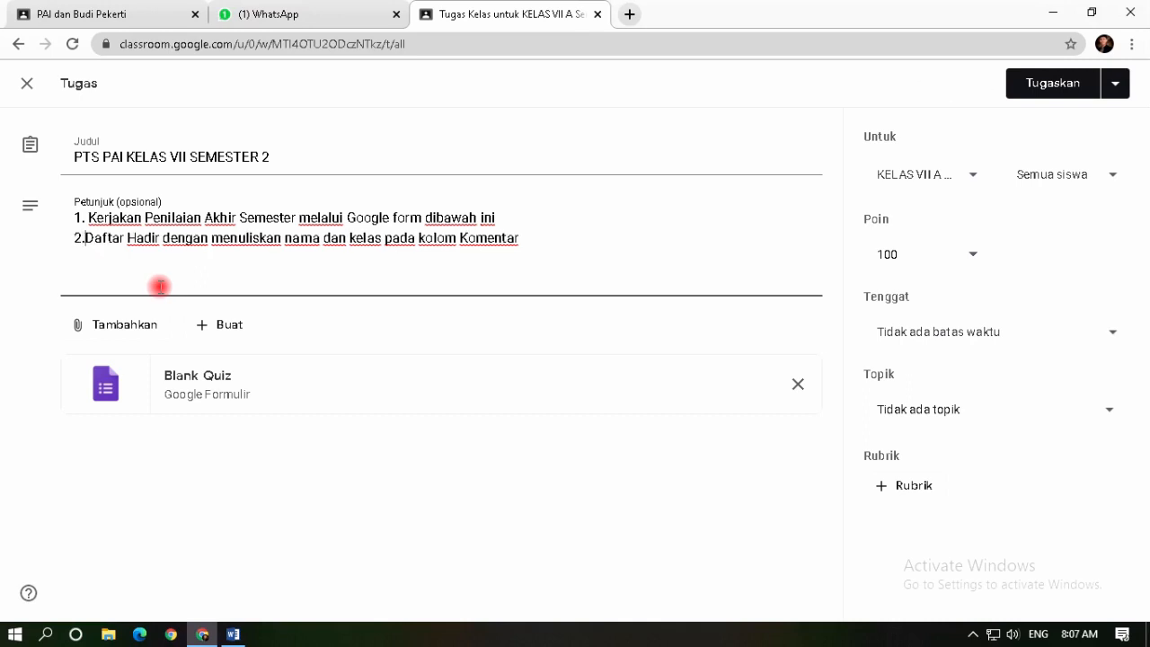
# Reorder the instructions so the Daftar Hadir line is number 1 and the Kerjakan line number 2, and add "3. Selamat Mengerjakan".
pyautogui.moveTo(528, 237); pyautogui.dragTo(85, 239)
pyautogui.hotkey('ctrl', 'c')
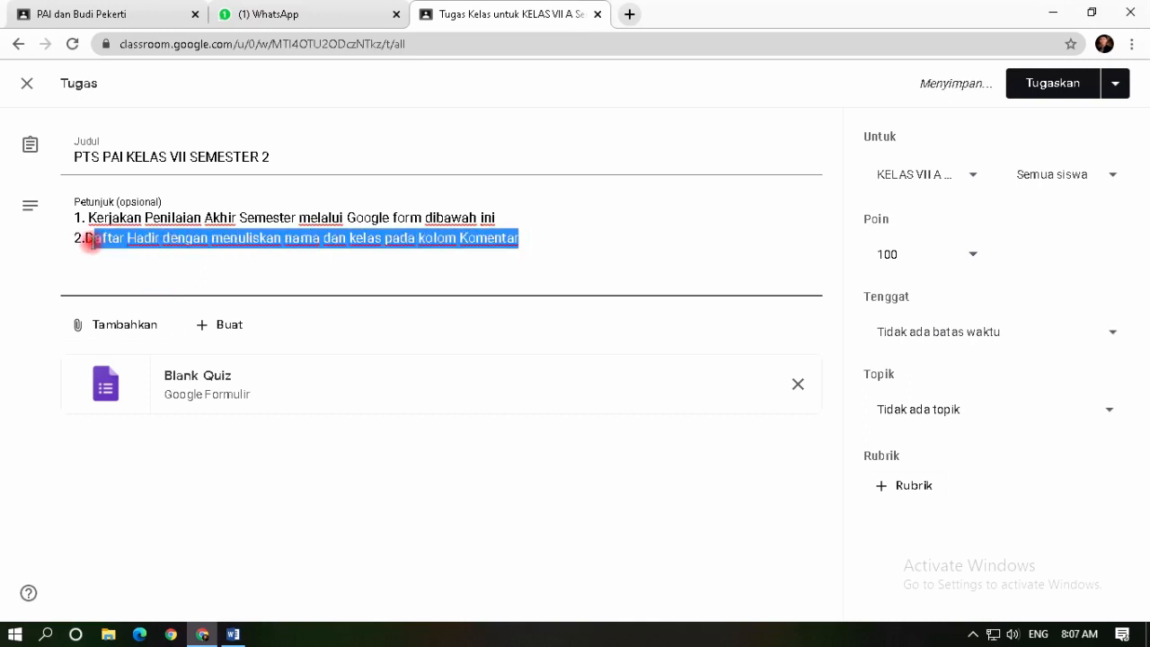
pyautogui.press('BackSpace')
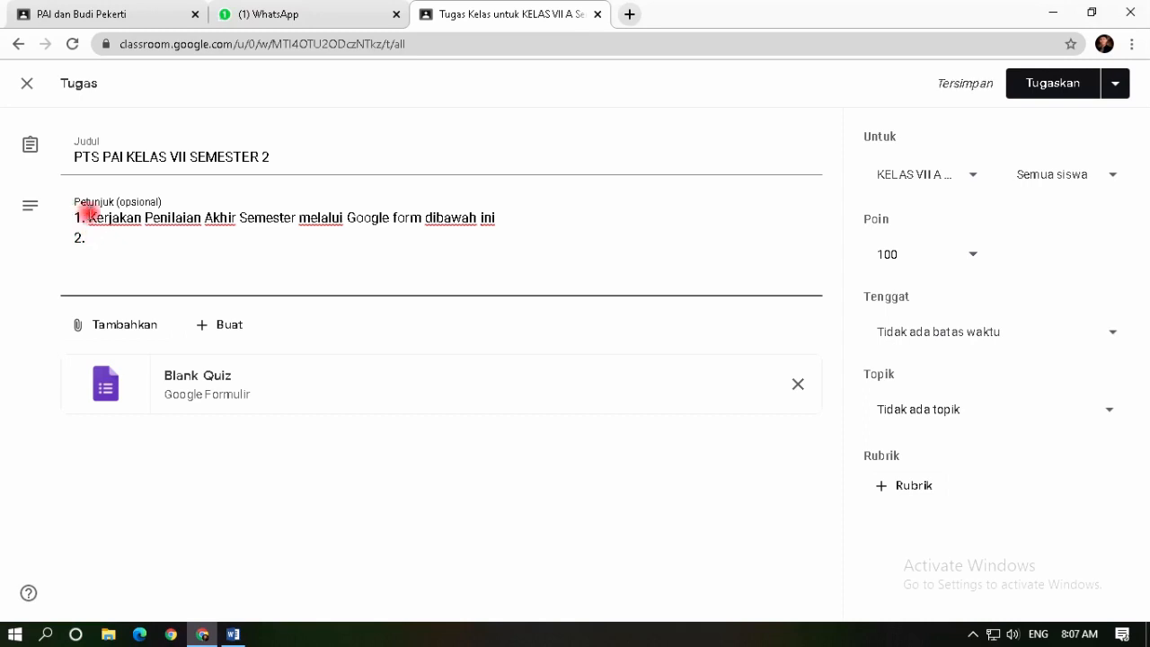
pyautogui.moveTo(495, 217); pyautogui.dragTo(95, 214)
pyautogui.click(95, 217)
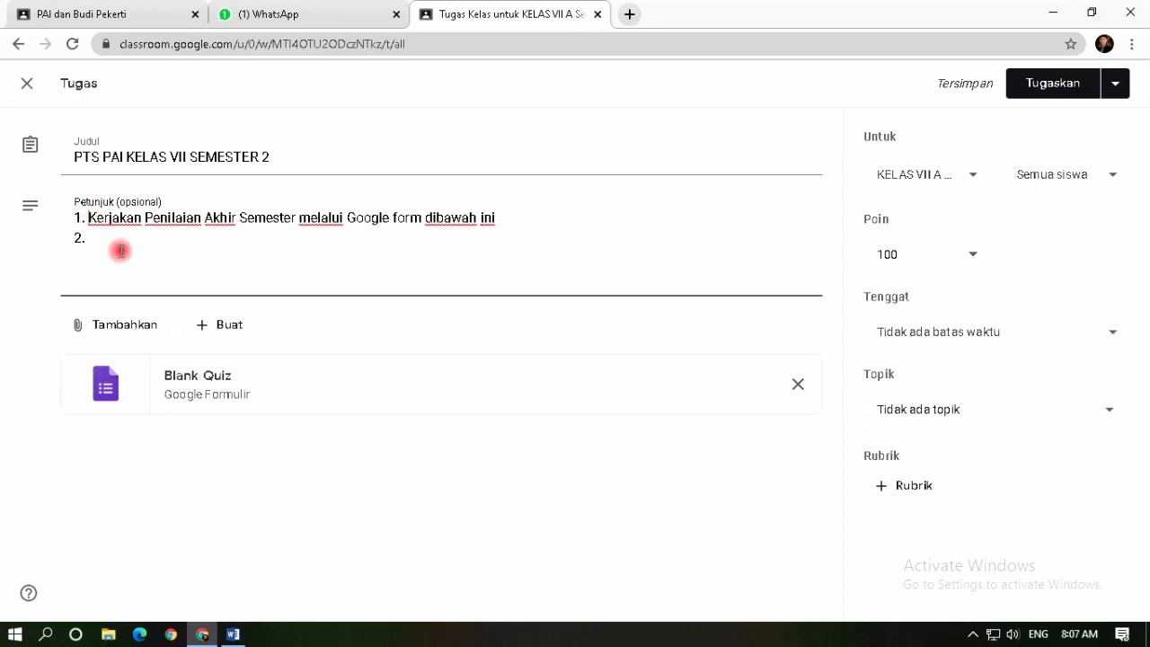
pyautogui.press('Return')
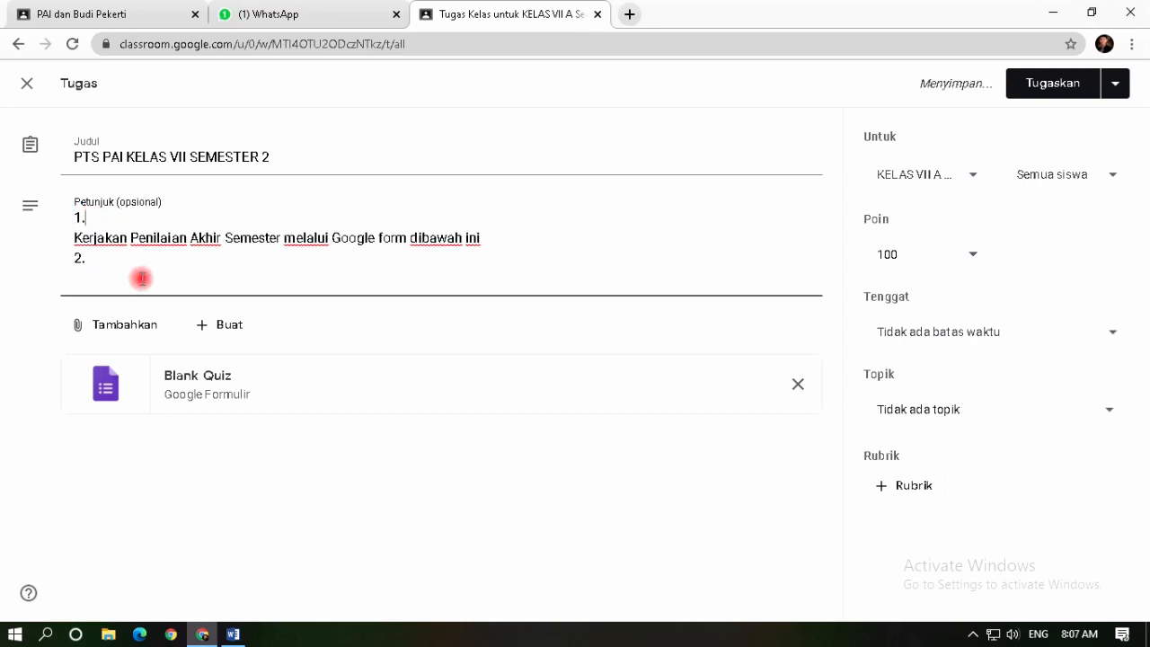
pyautogui.hotkey('ctrl', 'v')
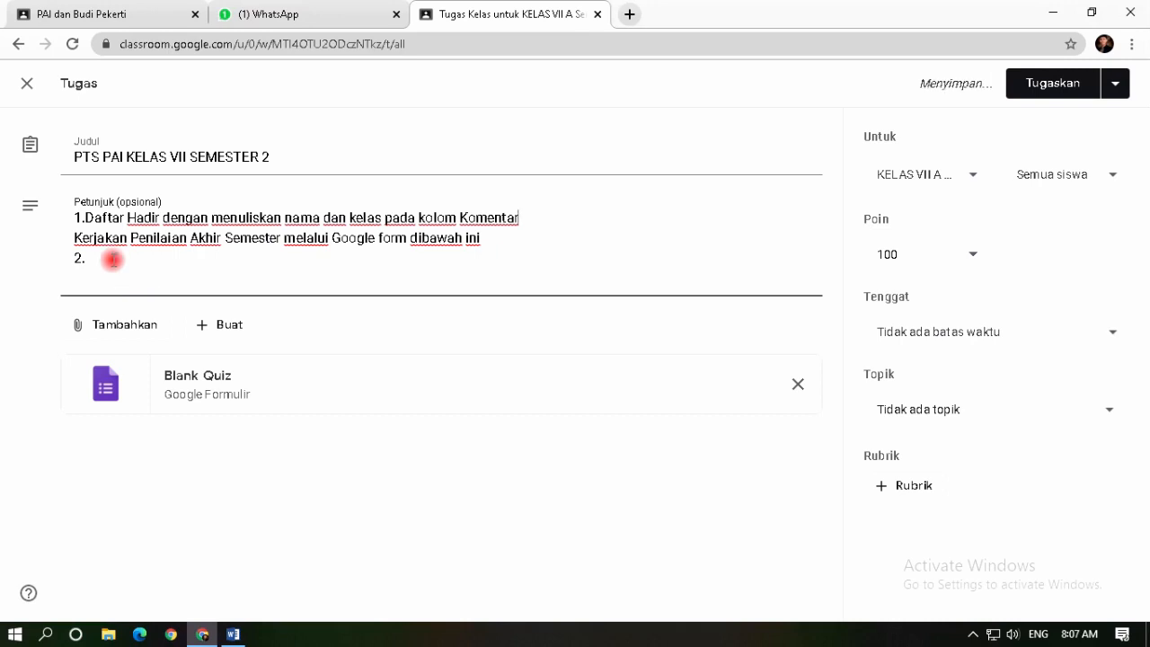
pyautogui.click(85, 217)
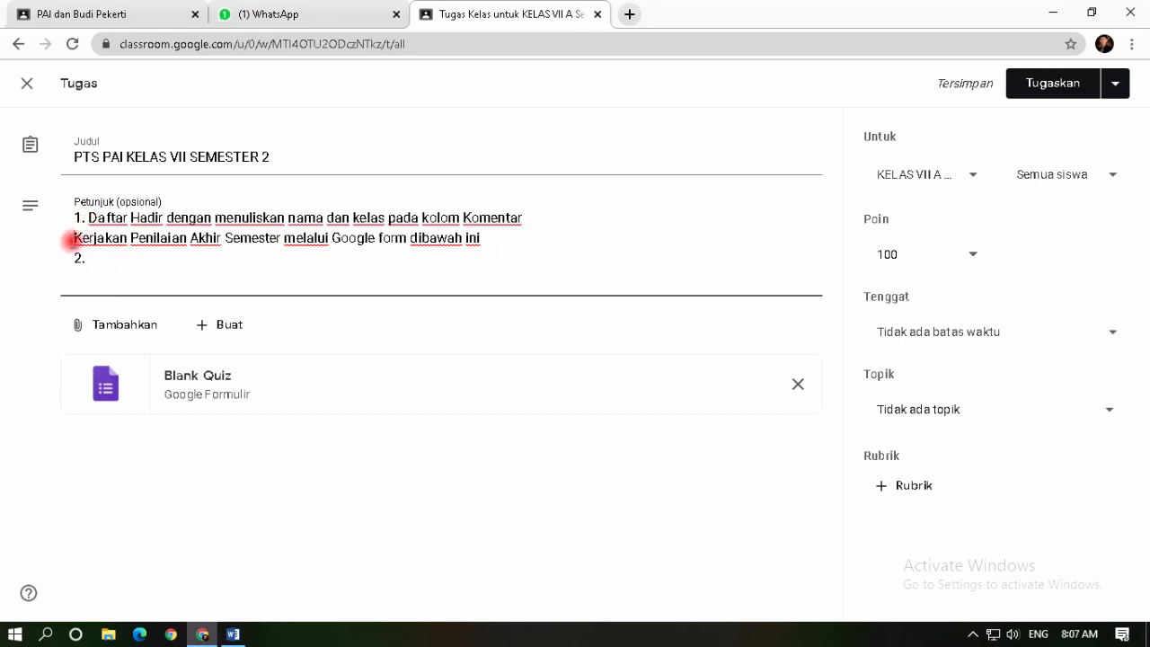
pyautogui.moveTo(85, 258); pyautogui.dragTo(63, 242)
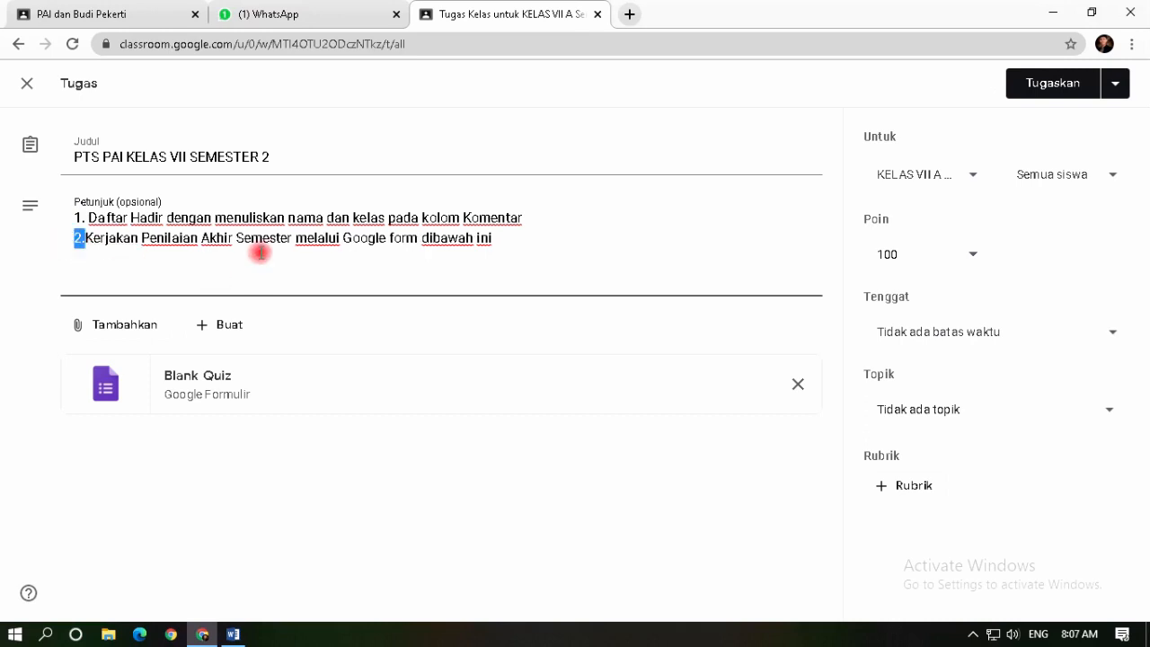
pyautogui.click(550, 245)
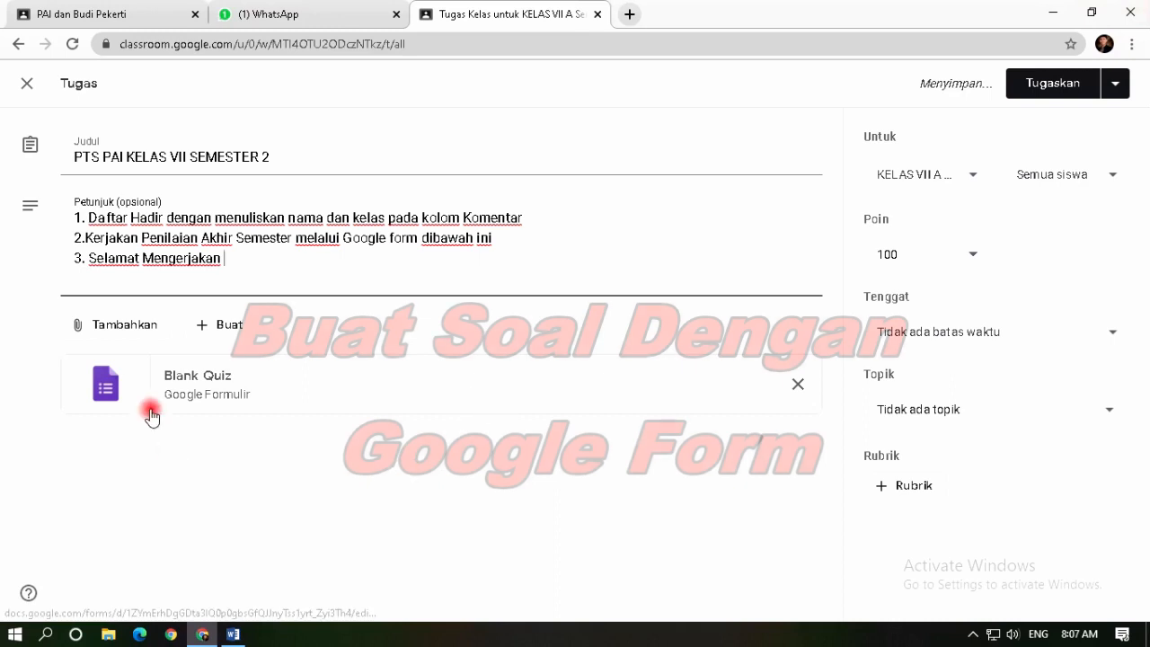
# Open the attached Blank Quiz form and set its description to "PTS PAI KELAS VII Semester 2".
pyautogui.click(106, 384)
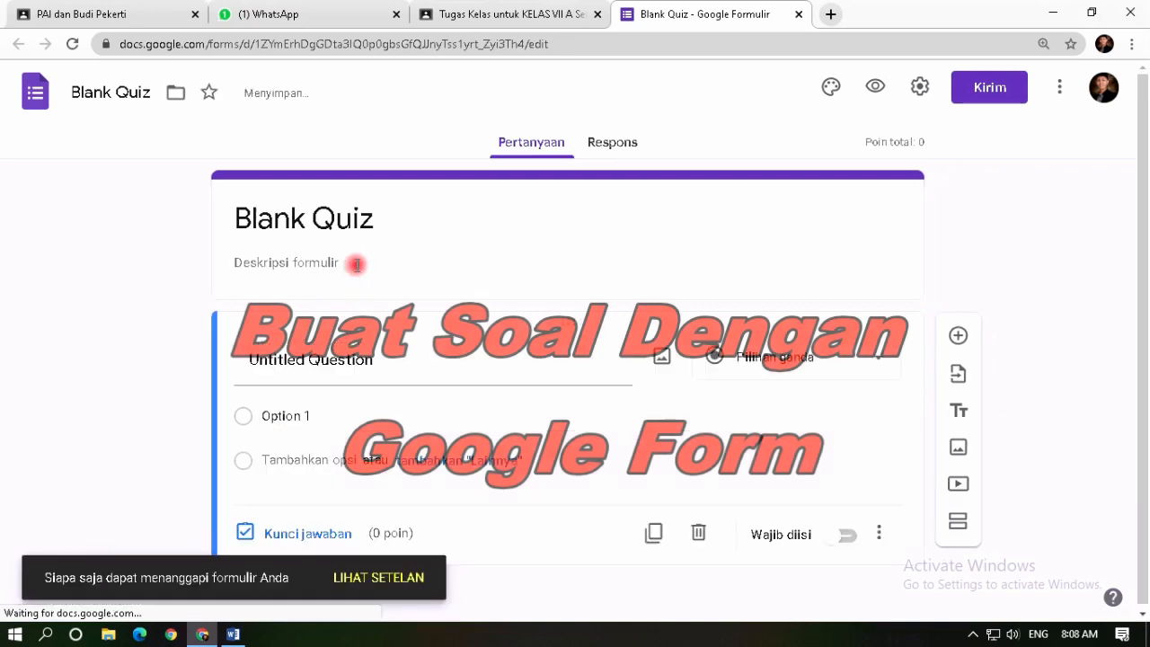
pyautogui.click(352, 262)
pyautogui.write('P')
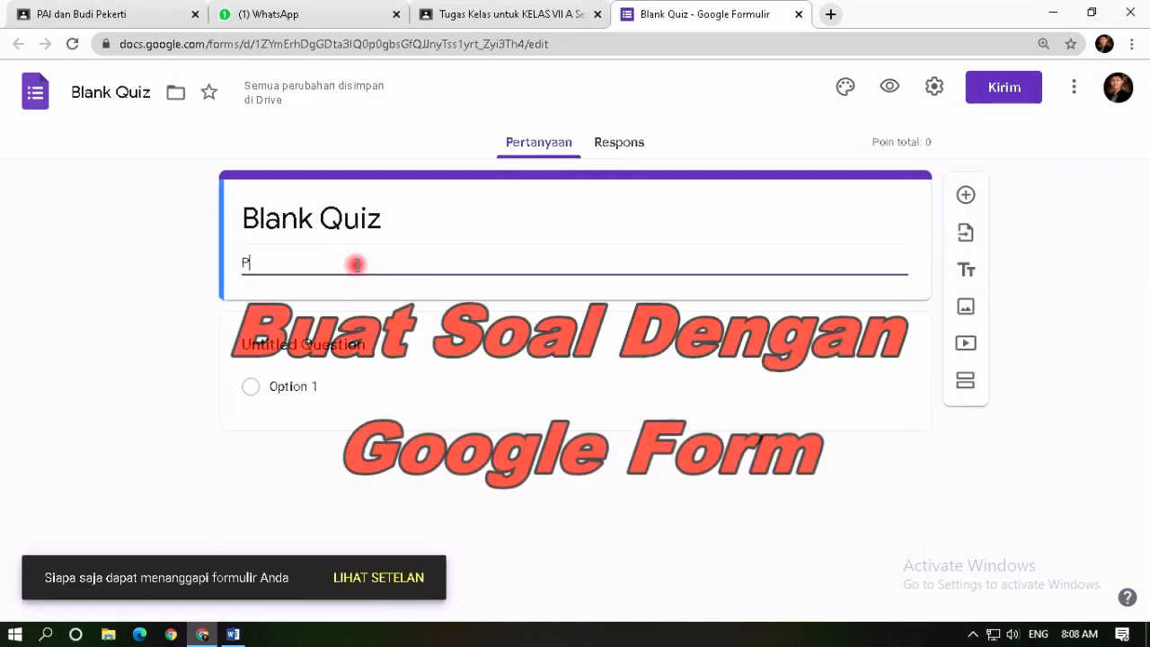
pyautogui.write('TS PAI K')
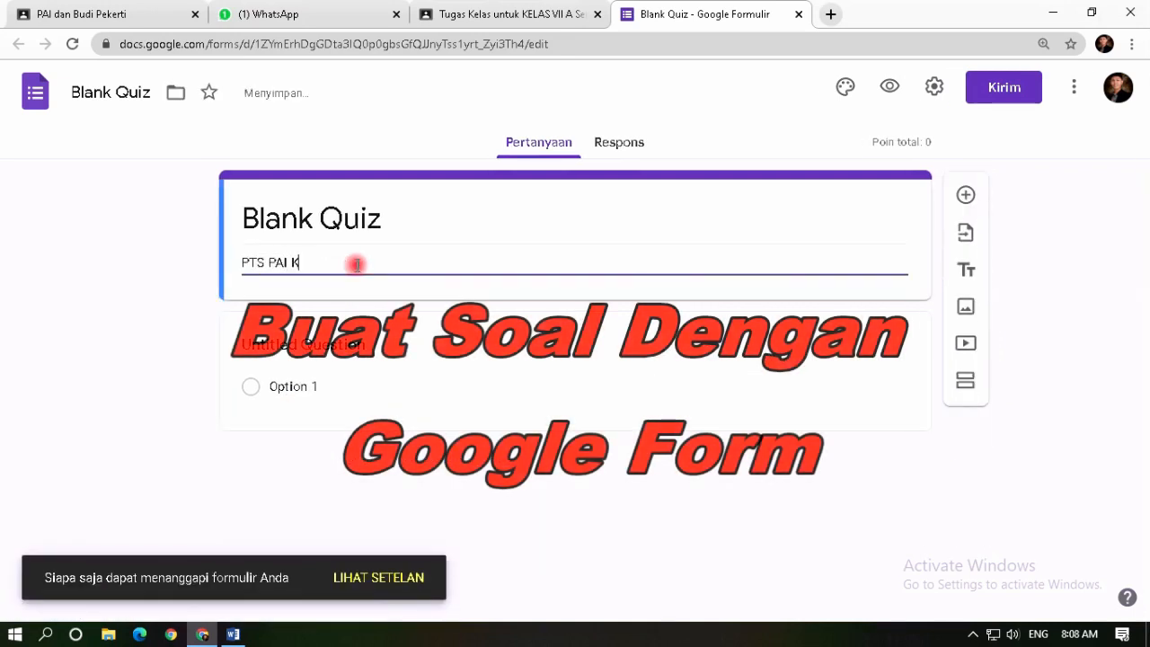
pyautogui.write('ELAS V')
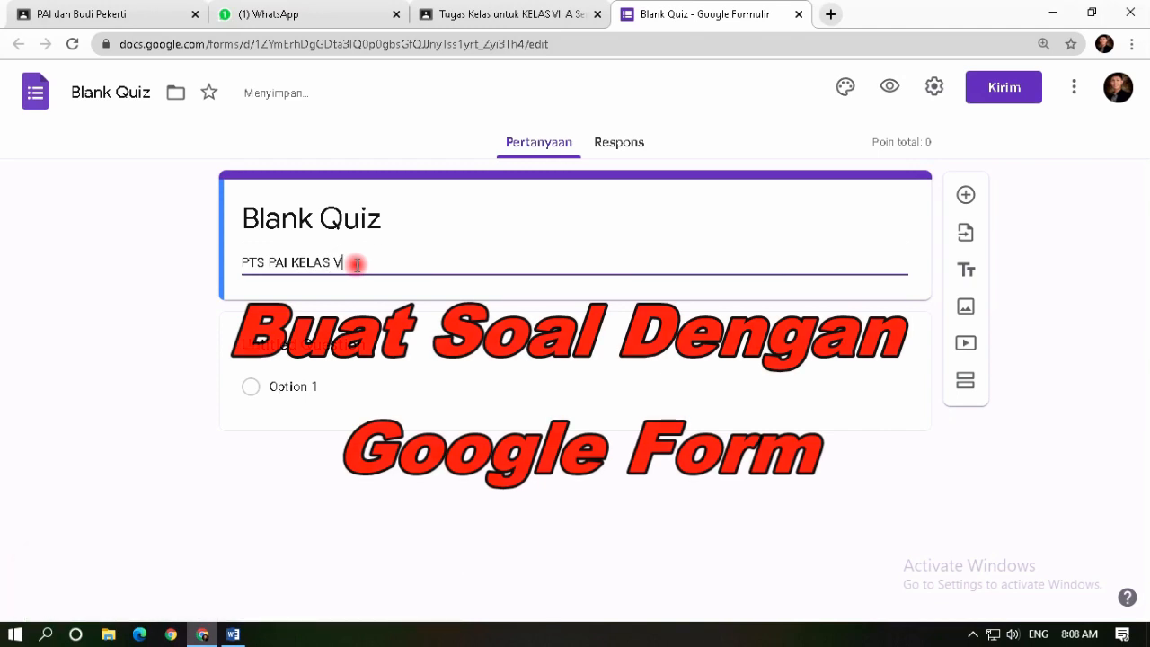
pyautogui.write('II Semester 2')
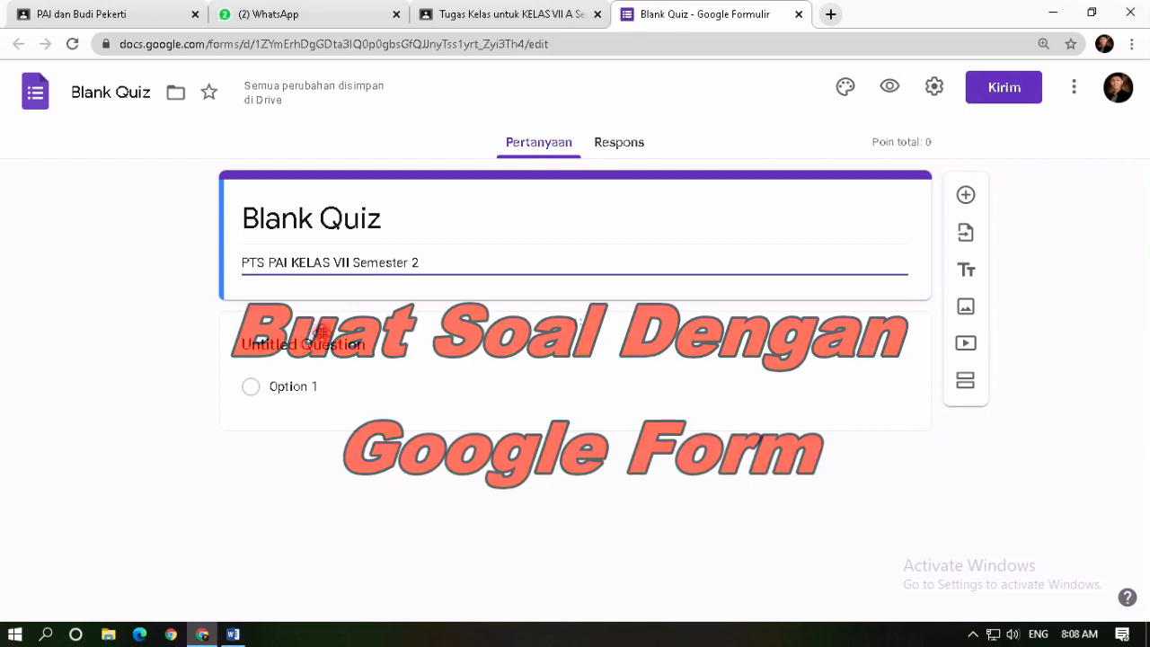
# Change the answer type of the untitled question to Paragraf.
pyautogui.click(344, 348)
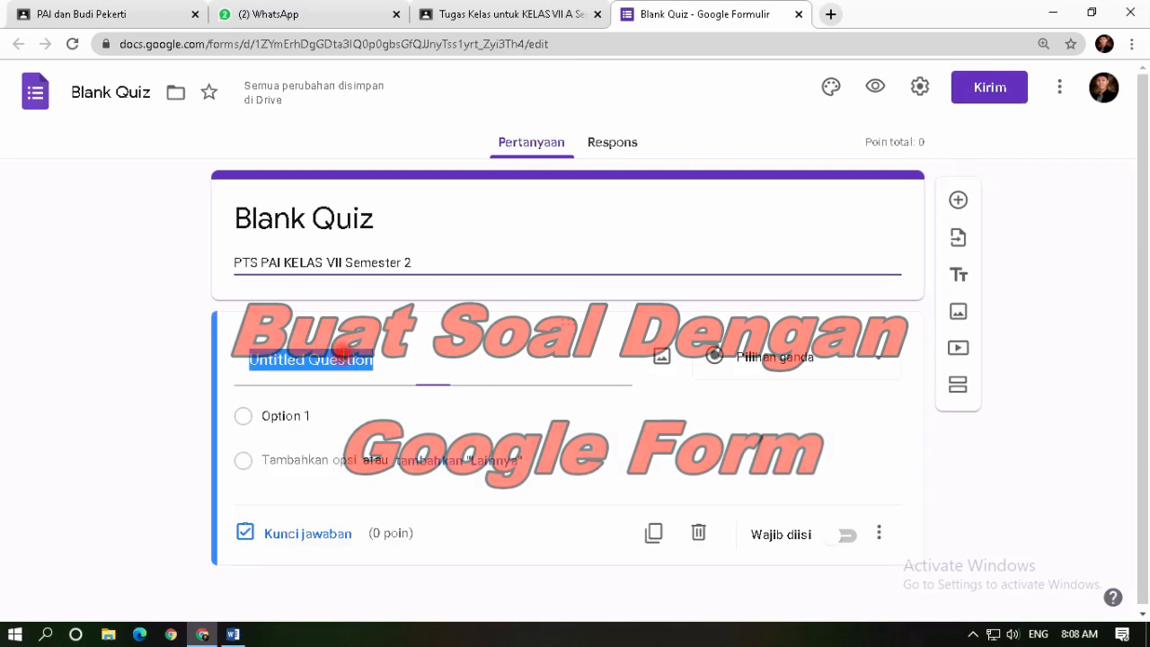
pyautogui.click(776, 375)
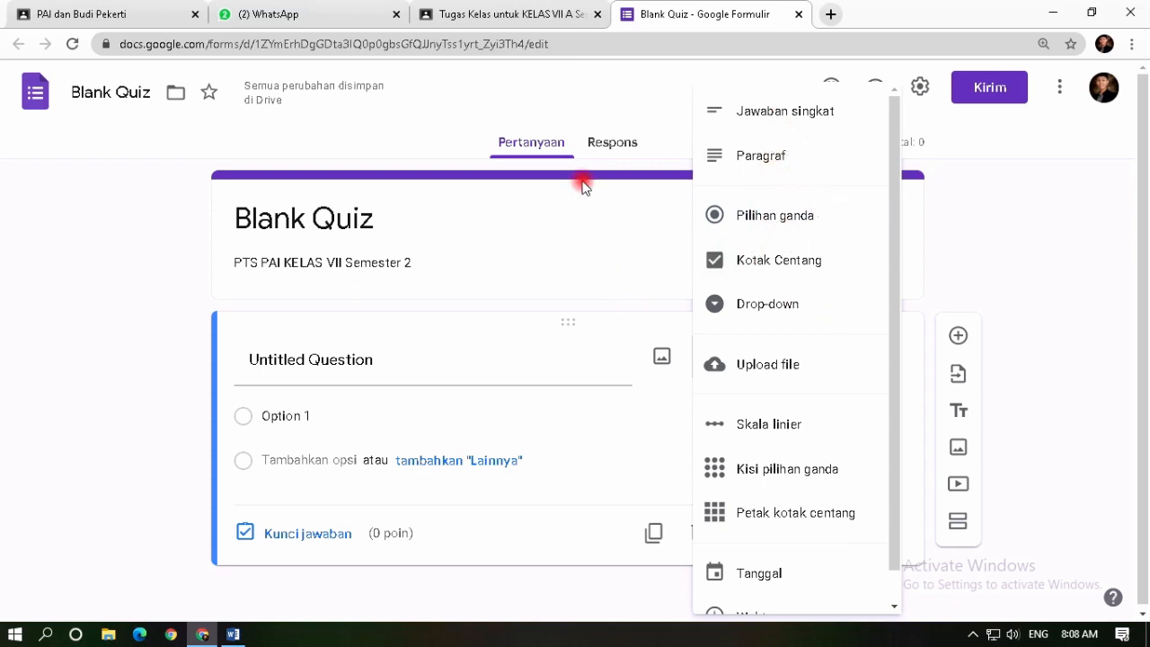
pyautogui.click(768, 161)
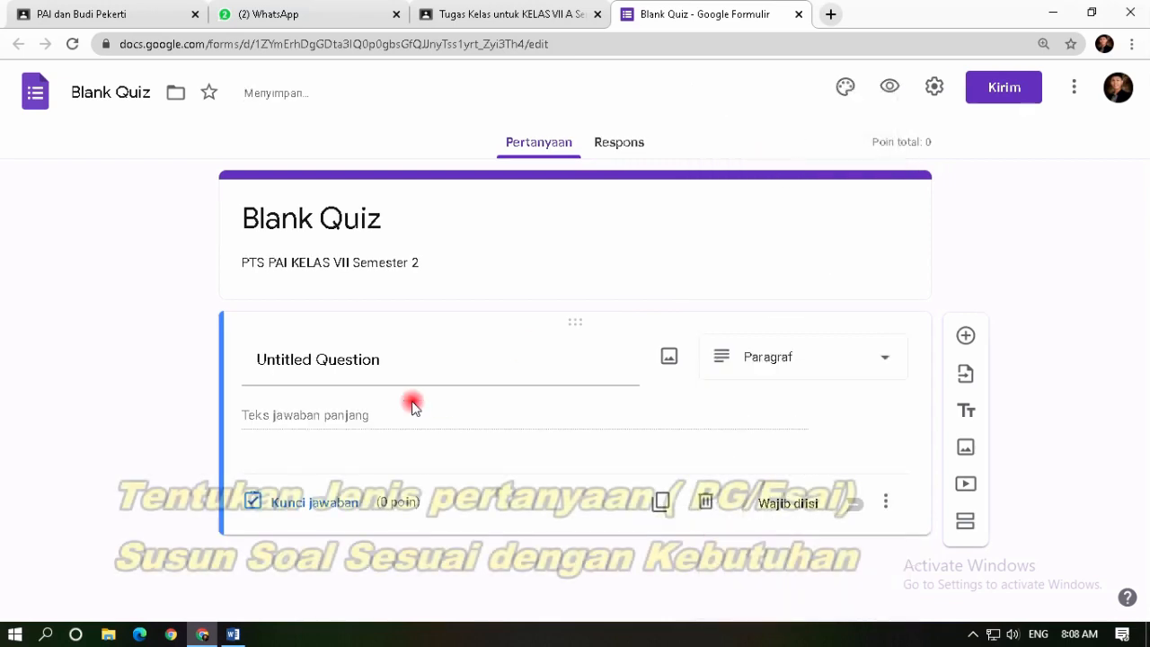
# Replace the question title with "1. Apa yang dimaksud dengan iman kepada malaikat.? Jelaskan Disertai Dalil !" from the Word document and make it required.
pyautogui.click(302, 357)
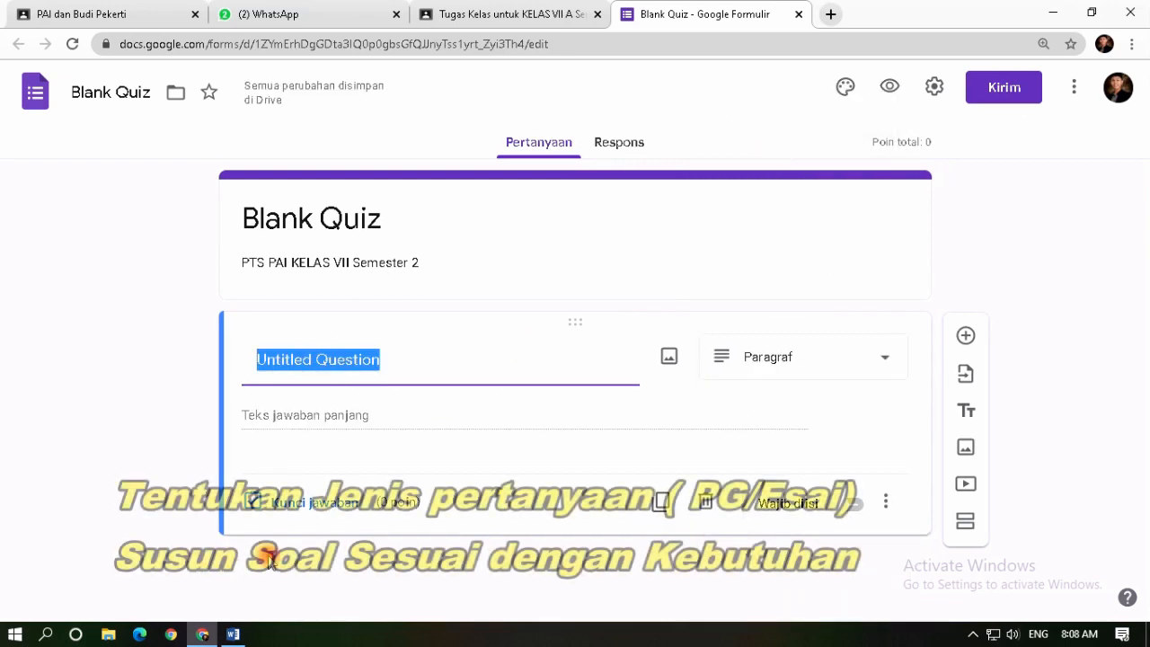
pyautogui.click(231, 635)
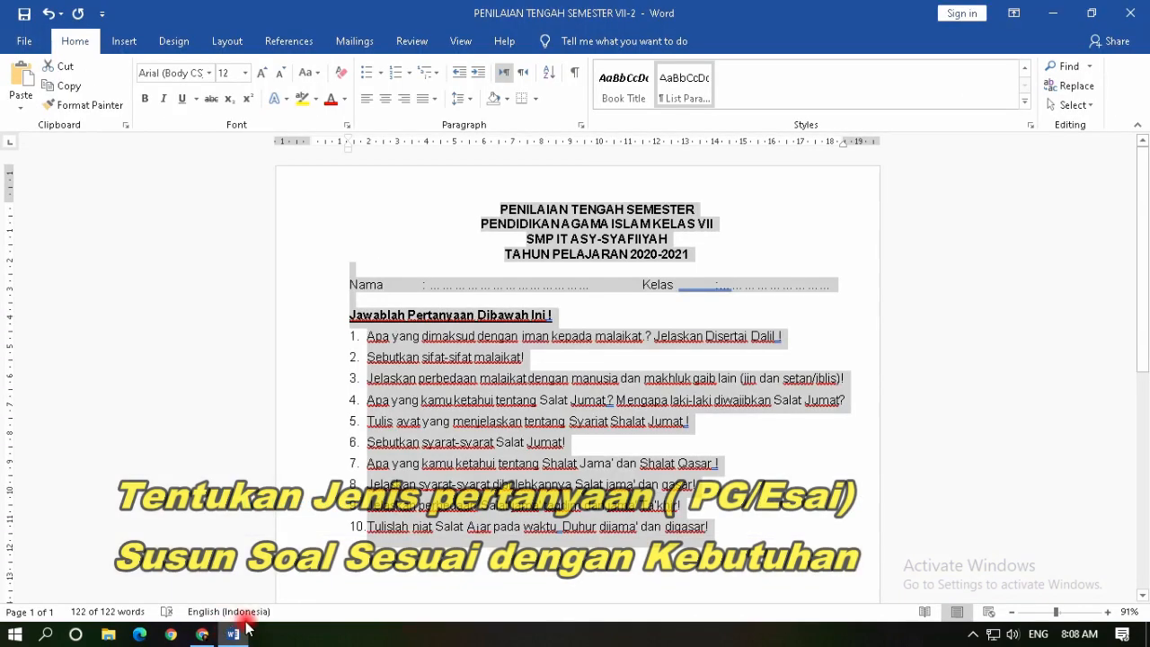
pyautogui.moveTo(790, 335); pyautogui.dragTo(352, 342)
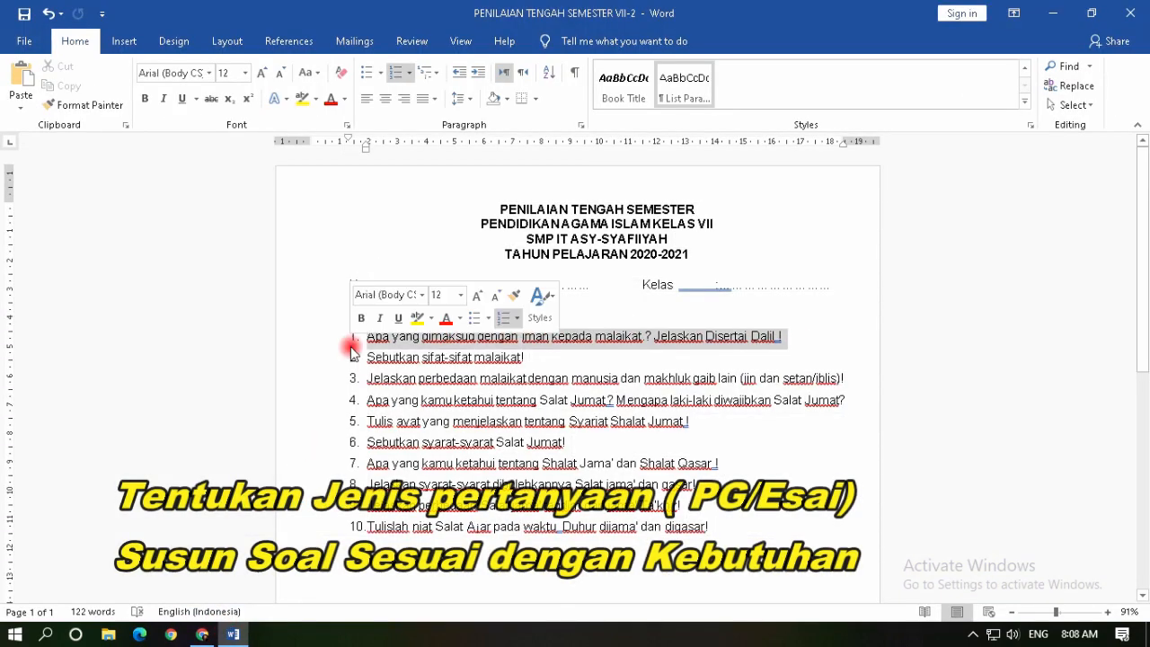
pyautogui.click(203, 635)
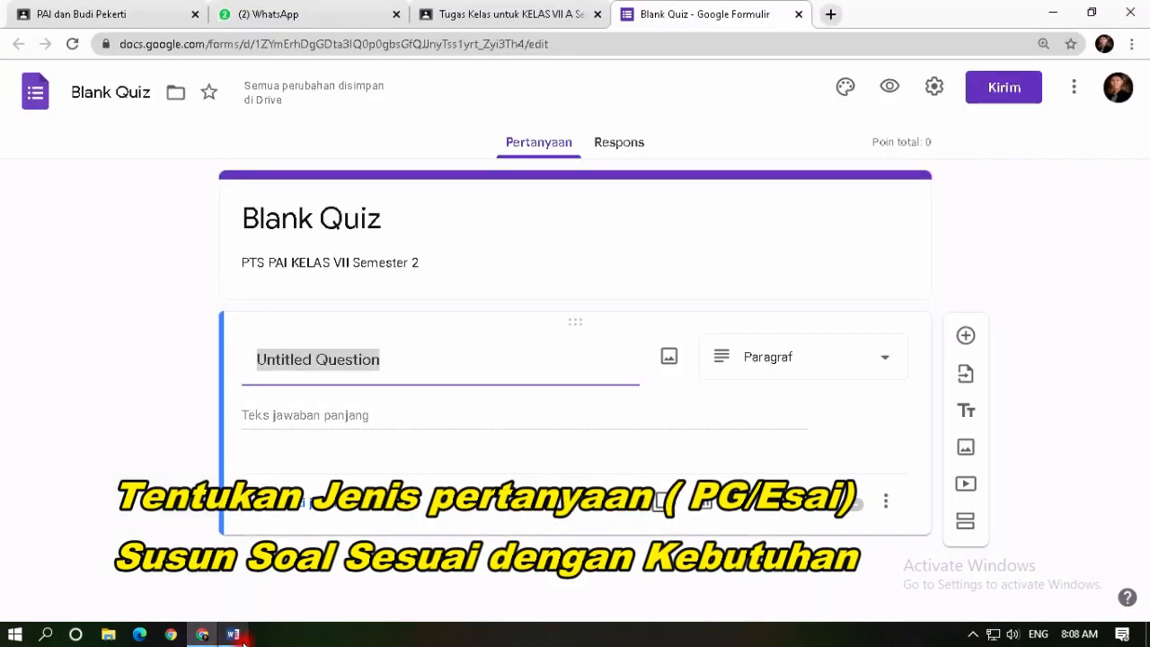
pyautogui.write('1. Apa yang dimaksud dengan iman kepada malaikat.? Jelaskan Disertai Dalil !')
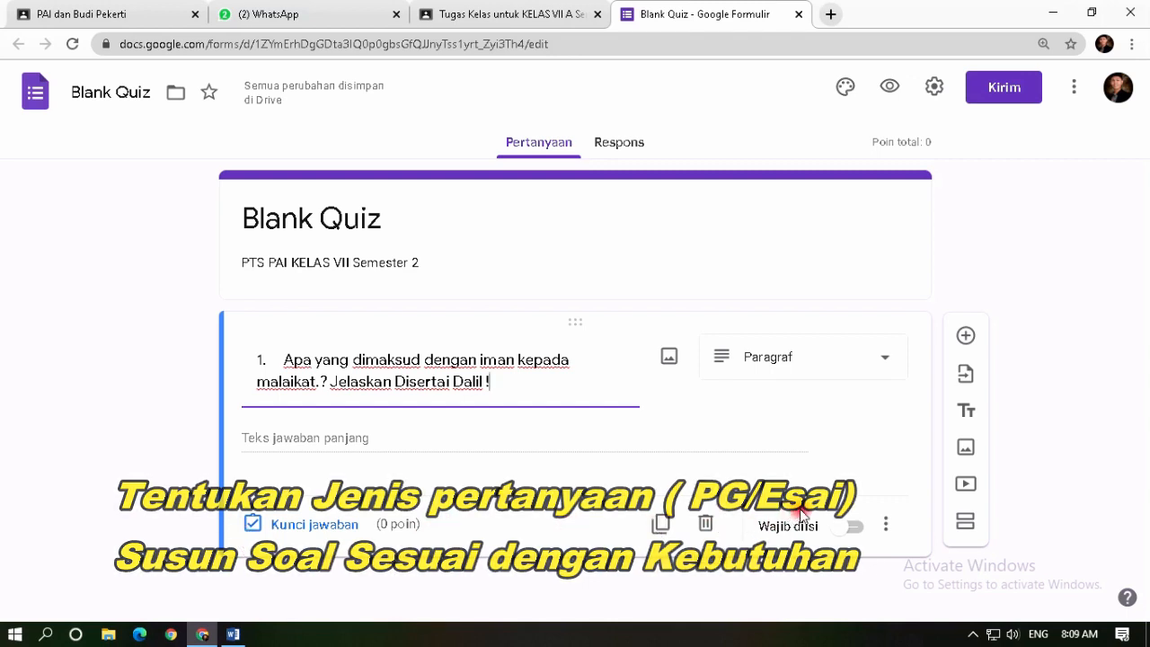
pyautogui.click(851, 528)
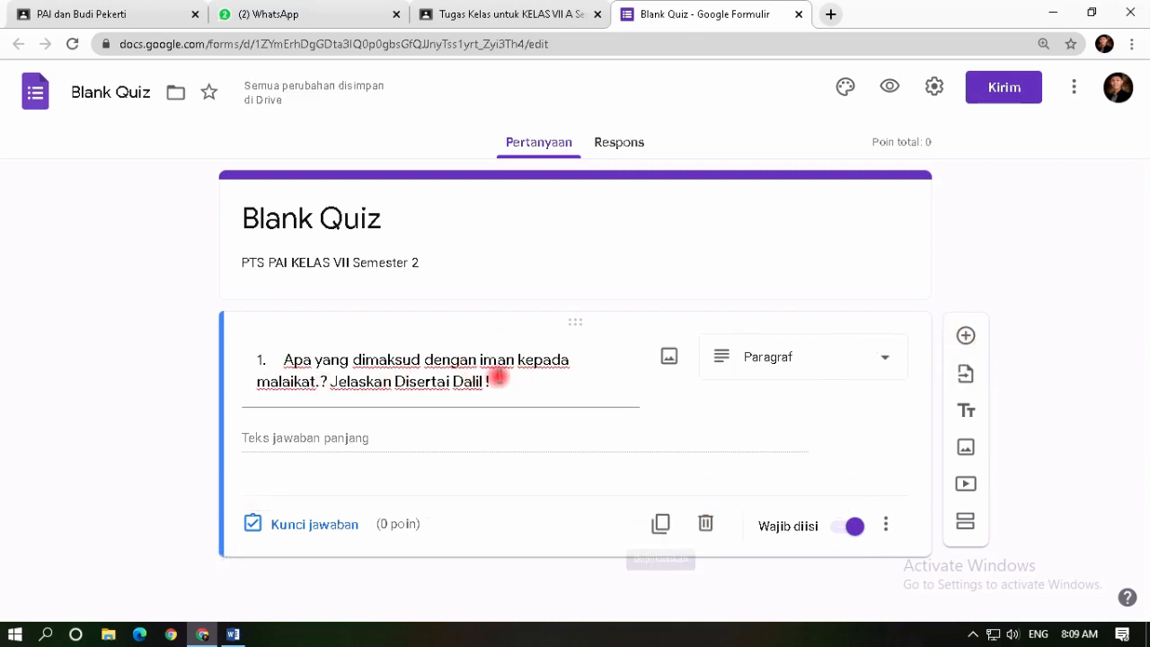
# Add a required Paragraf question "2. Sebutkan sifat-sifat malaikat!" copied from the Word document.
pyautogui.click(962, 335)
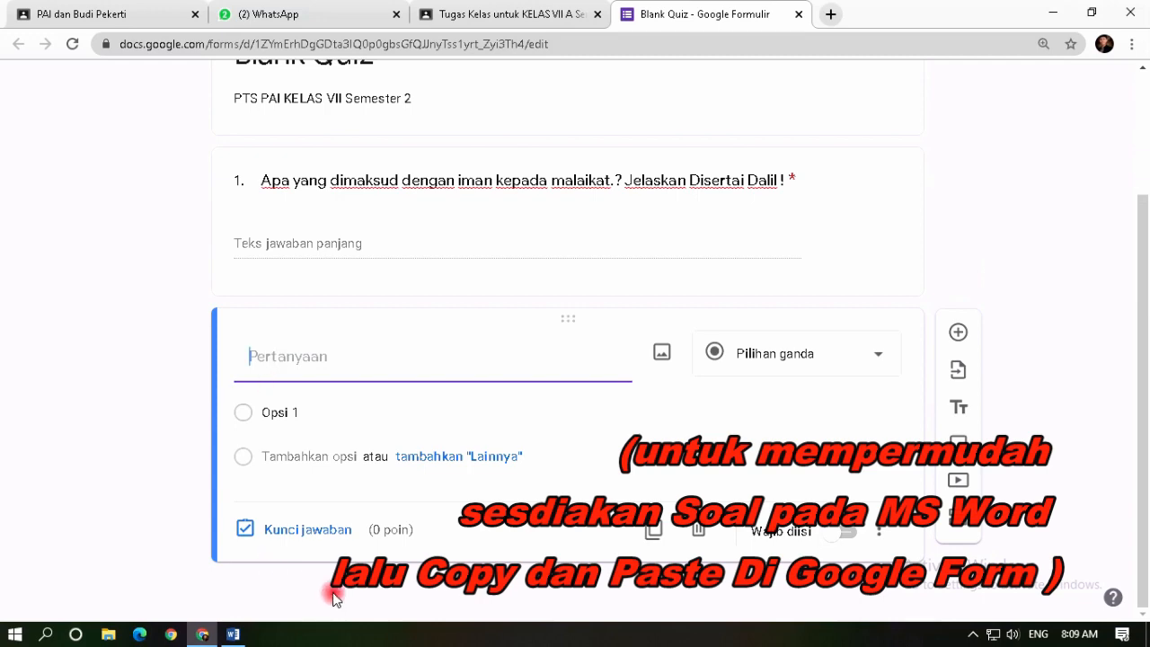
pyautogui.click(233, 634)
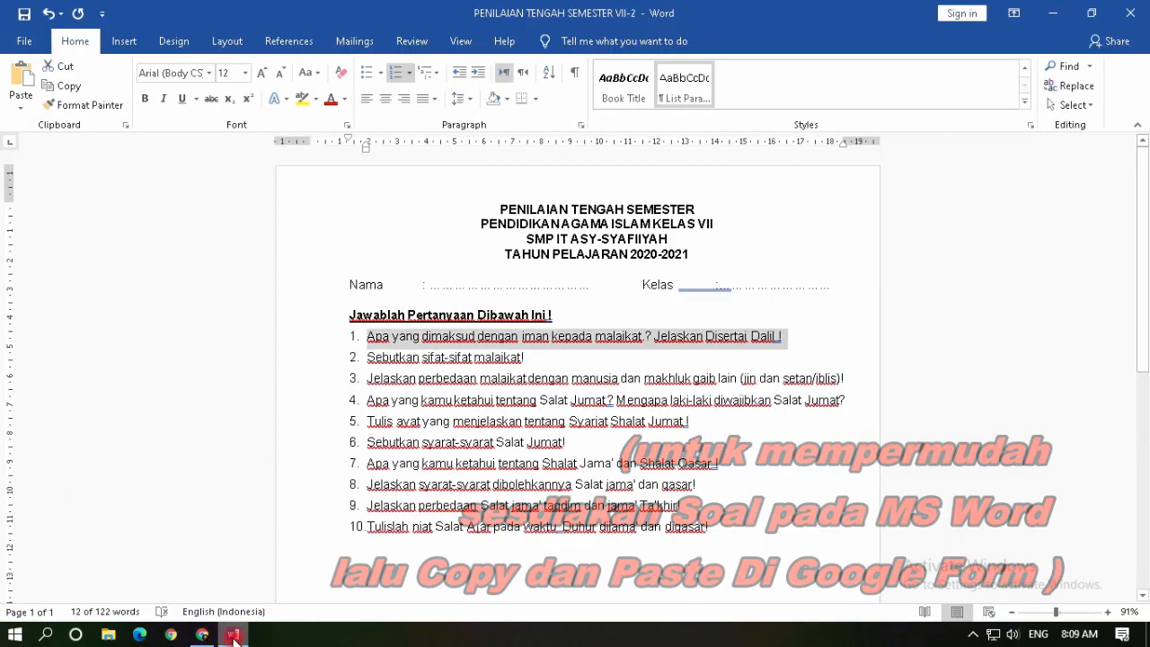
pyautogui.tripleClick(359, 358)
pyautogui.hotkey('ctrl', 'c')
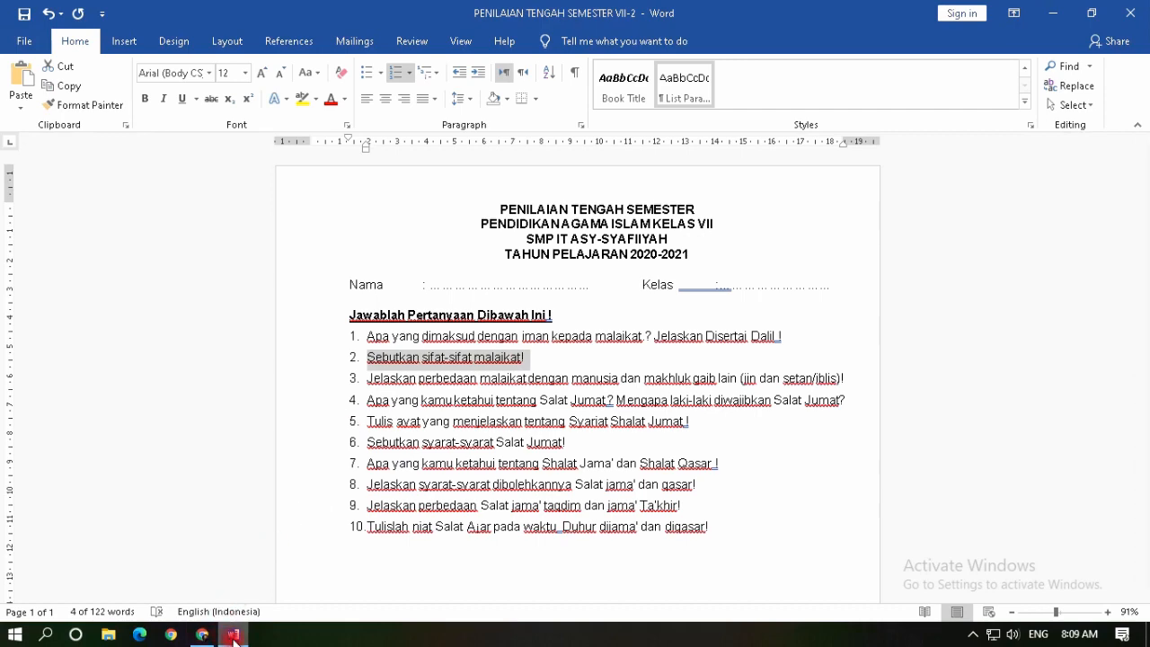
pyautogui.click(212, 608)
pyautogui.hotkey('ctrl', 'v')
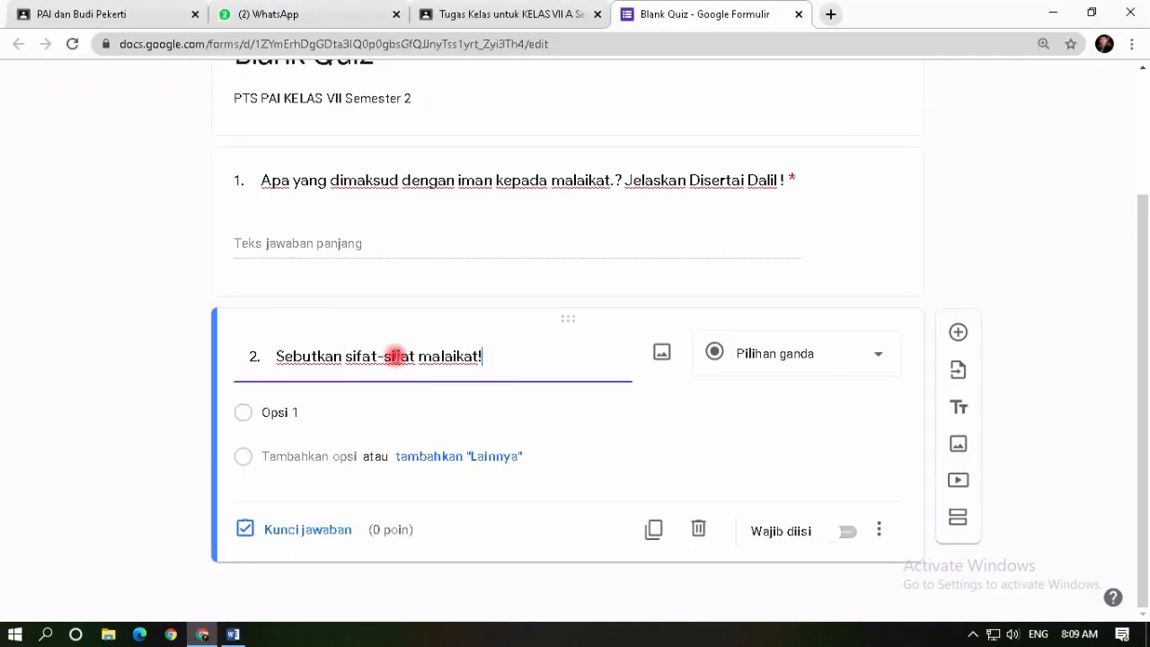
pyautogui.click(804, 408)
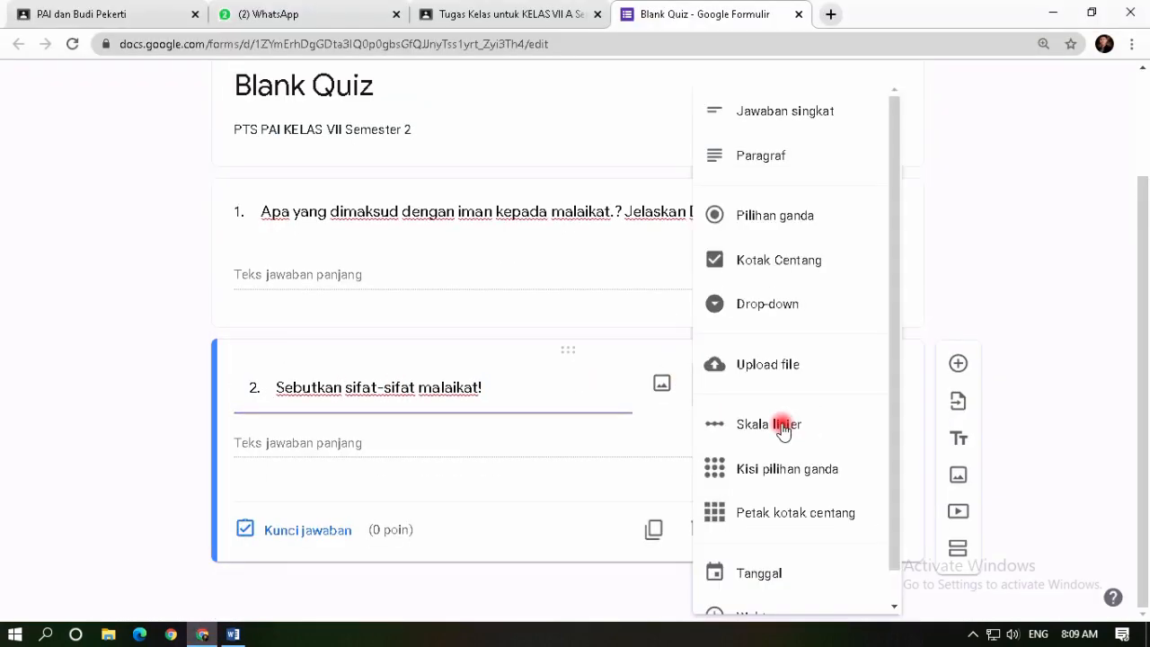
pyautogui.click(537, 430)
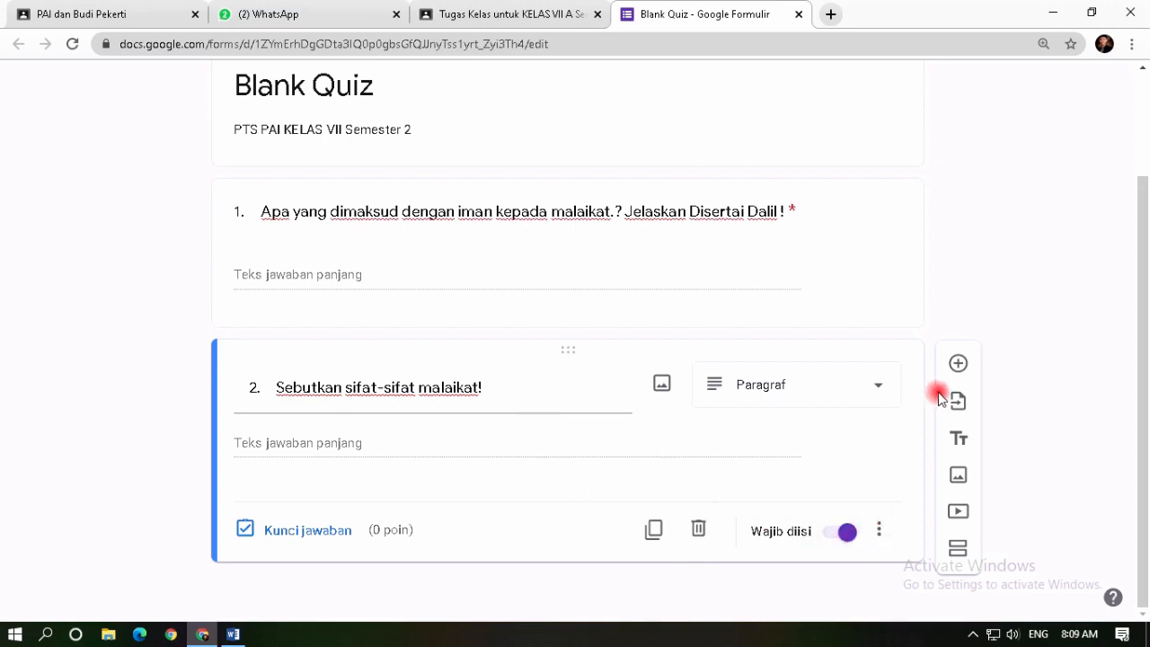
# Add a Paragraf question "3. Jelaskan perbedaan malaikat dengan manusia dan makhluk gaib lain (jin dan setan/iblis)!" from the Word document and make it required.
pyautogui.click(957, 362)
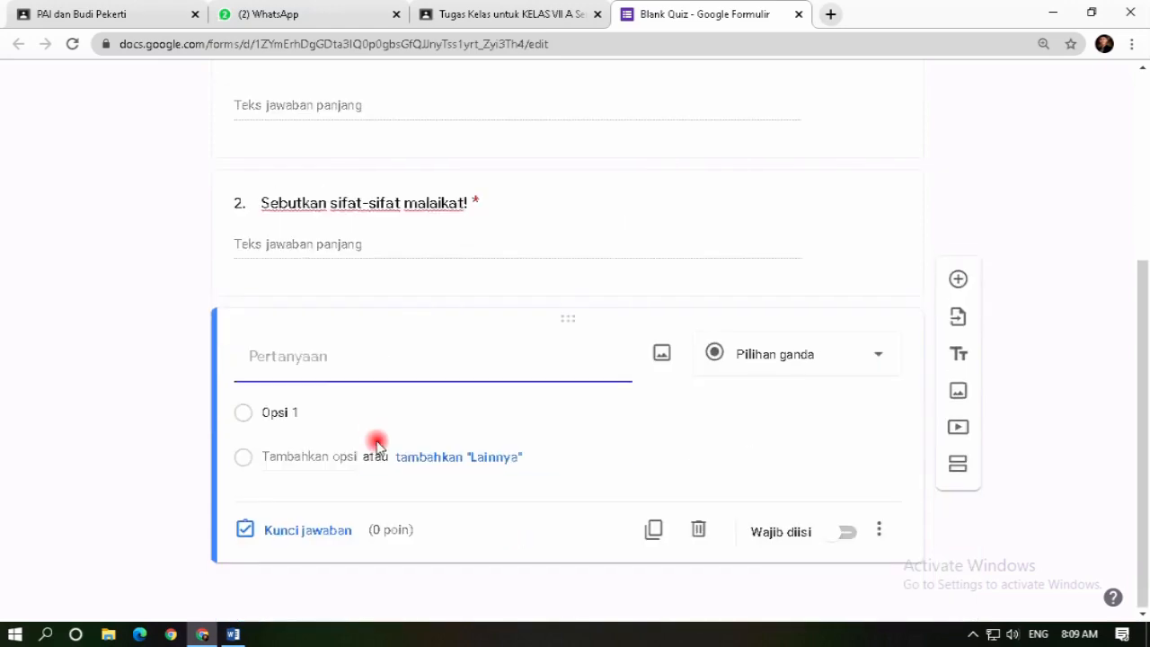
pyautogui.click(233, 634)
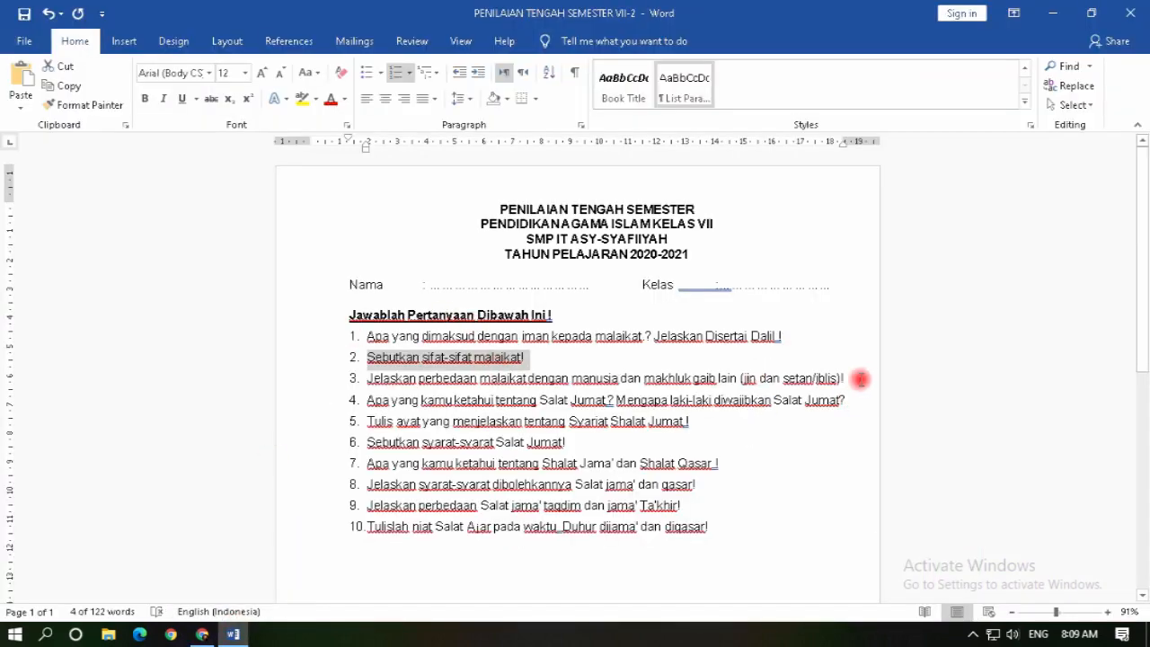
pyautogui.moveTo(860, 379); pyautogui.dragTo(356, 378)
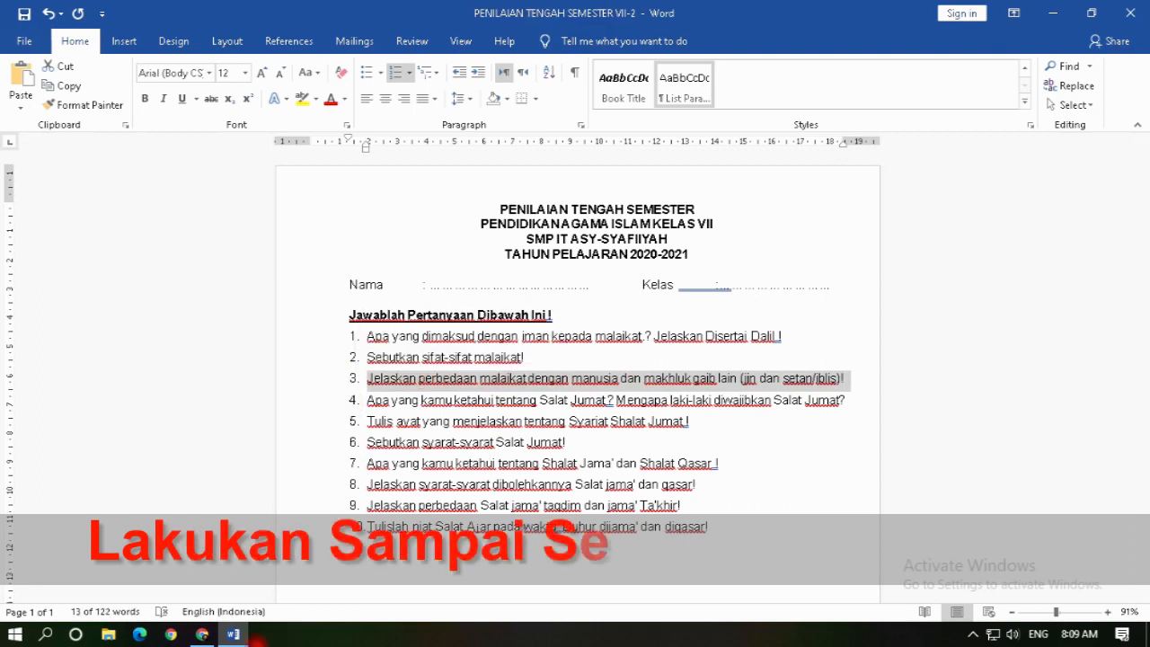
pyautogui.click(202, 634)
pyautogui.click(307, 377)
pyautogui.write('3.\tJelaskan perbedaan malaikat dengan manusia dan makhluk gaib lain (jin dan setan/iblis)!')
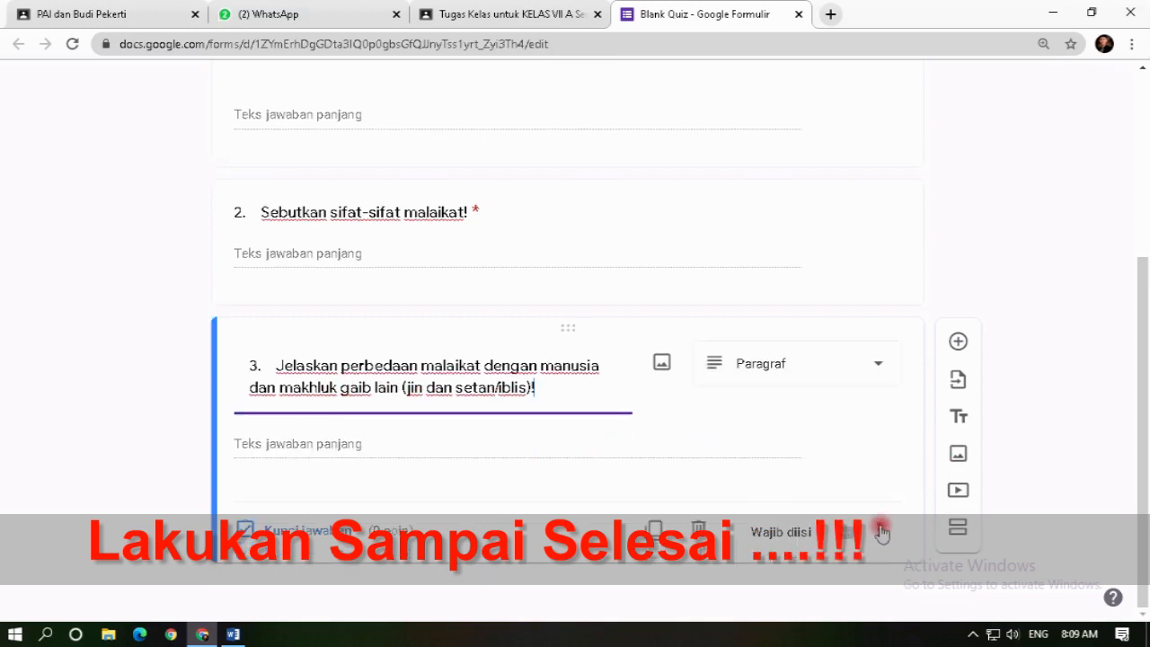
# Add a required Paragraf question "4. Apa yang kamu ketahui tentang Salat Jumat ? Mengapa laki-laki diwajibkan Salat Jumat?" copied from the Word document.
pyautogui.click(969, 336)
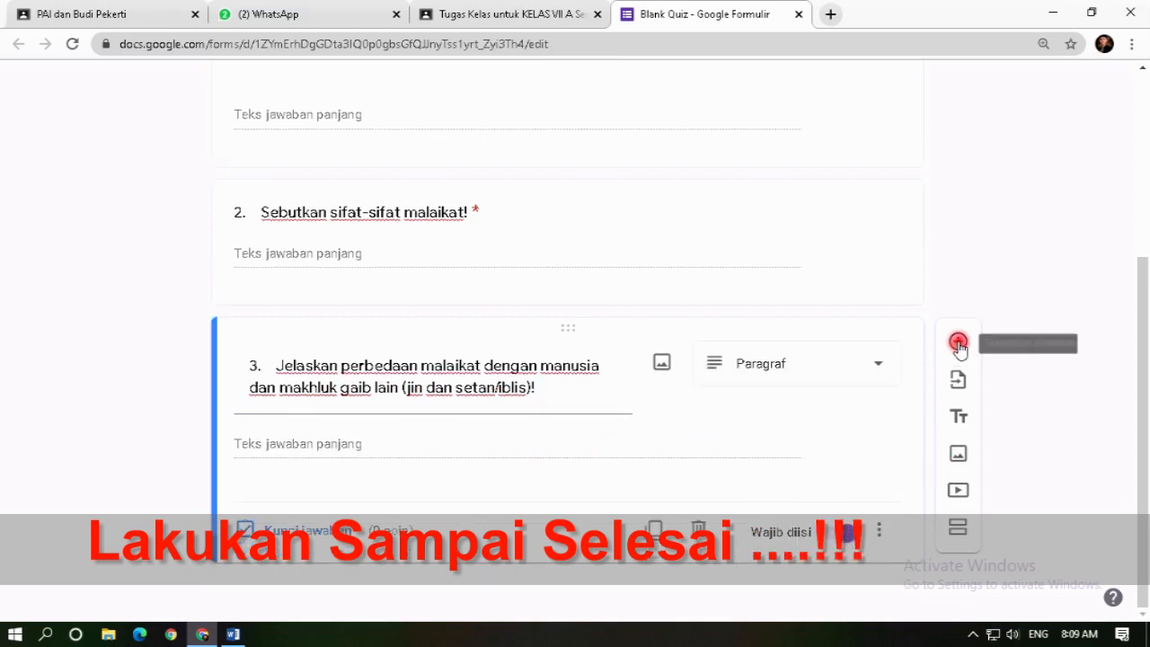
pyautogui.click(233, 634)
pyautogui.moveTo(857, 400); pyautogui.dragTo(379, 408)
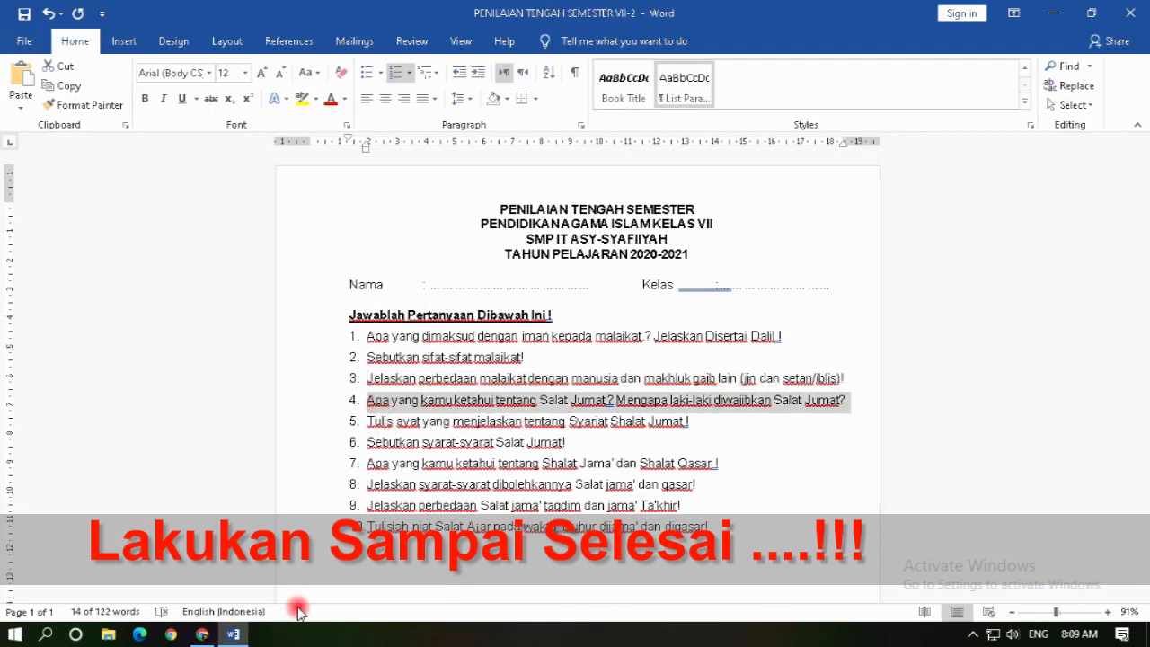
pyautogui.click(202, 634)
pyautogui.write('4.\\tApa yang kamu ketahui tentang Salat Jumat ? Mengapa laki-laki diwajibkan Salat Jumat?')
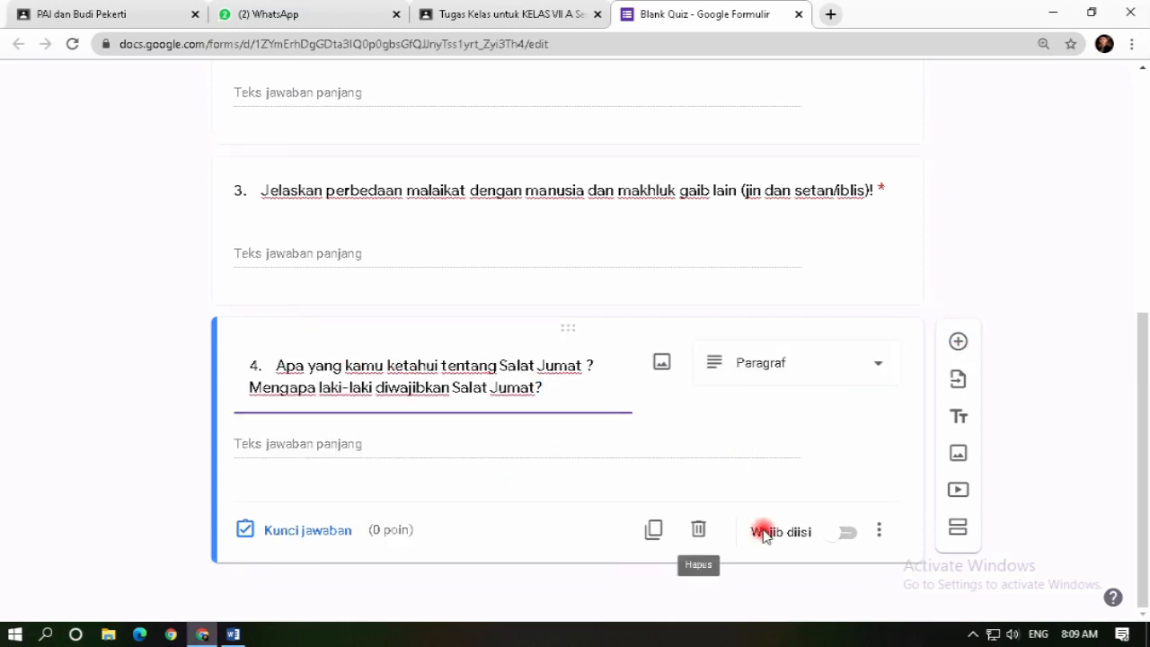
pyautogui.click(848, 533)
# Add a required Paragraf question "5. Tulis ayat yang menjelaskan tentang Syariat Shalat Jumat !" copied from the Word document.
pyautogui.click(957, 341)
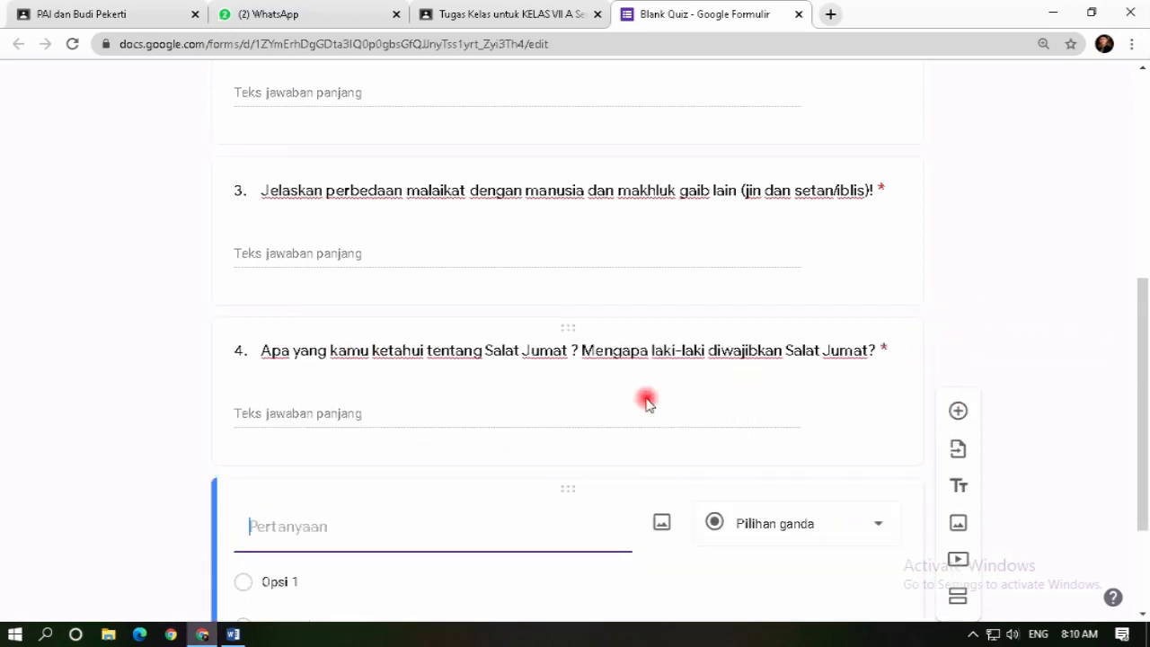
pyautogui.click(232, 634)
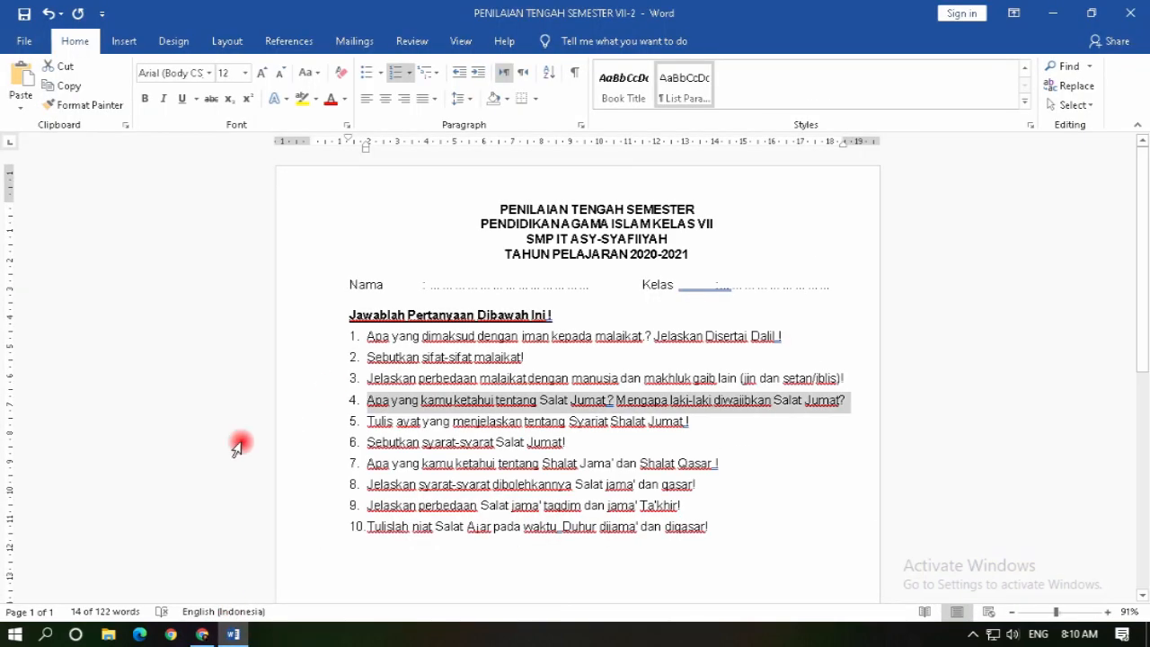
pyautogui.moveTo(701, 435); pyautogui.dragTo(359, 418)
pyautogui.click(665, 422)
pyautogui.hotkey('ctrl', 'c')
pyautogui.click(202, 634)
pyautogui.hotkey('ctrl', 'v')
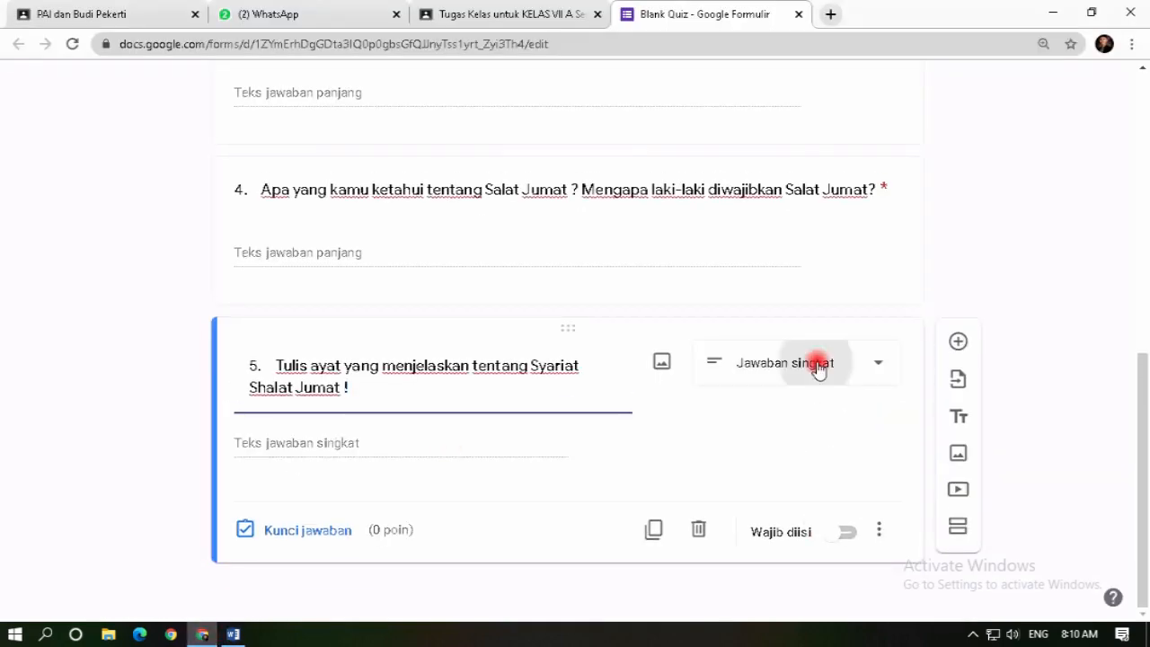
pyautogui.click(817, 363)
pyautogui.click(749, 160)
pyautogui.click(847, 532)
# Add a required Paragraf question "6. Sebutkan syarat-syarat Salat Jumat!" copied from the Word document.
pyautogui.click(955, 340)
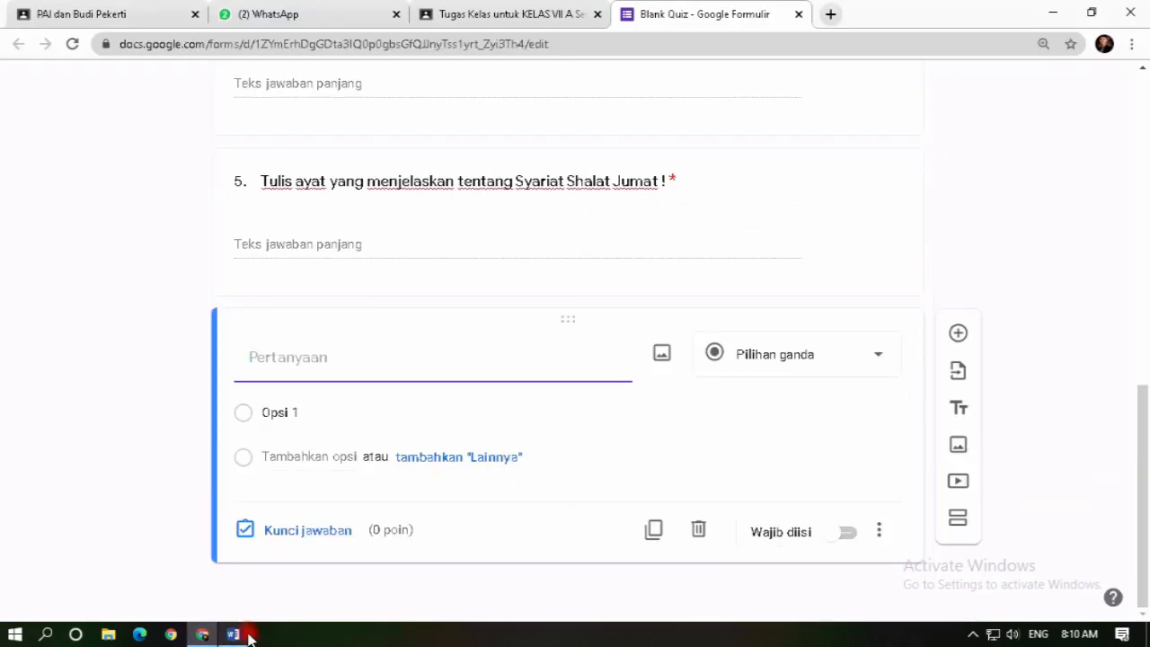
pyautogui.click(233, 634)
pyautogui.moveTo(571, 440); pyautogui.dragTo(359, 441)
pyautogui.hotkey('ctrl', 'c')
pyautogui.click(202, 634)
pyautogui.hotkey('ctrl', 'v')
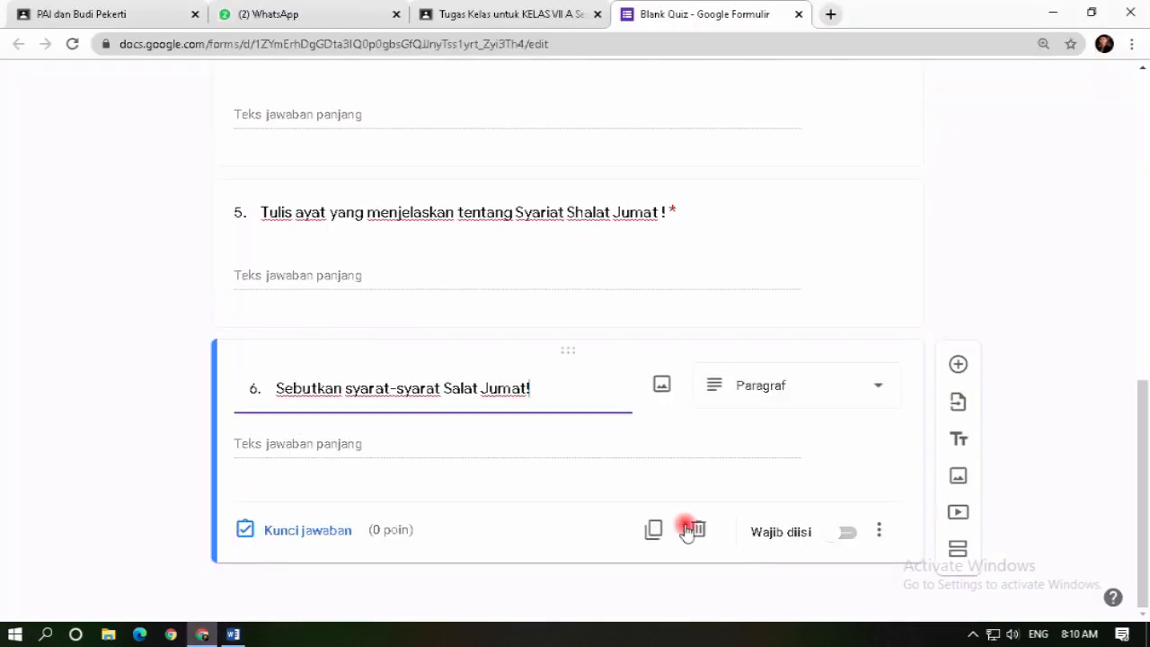
pyautogui.click(846, 531)
# Add a required Paragraf question "7. Apa yang kamu ketahui tentang Shalat Jama' dan Shalat Qasar !" copied from the Word document.
pyautogui.click(957, 364)
pyautogui.click(233, 634)
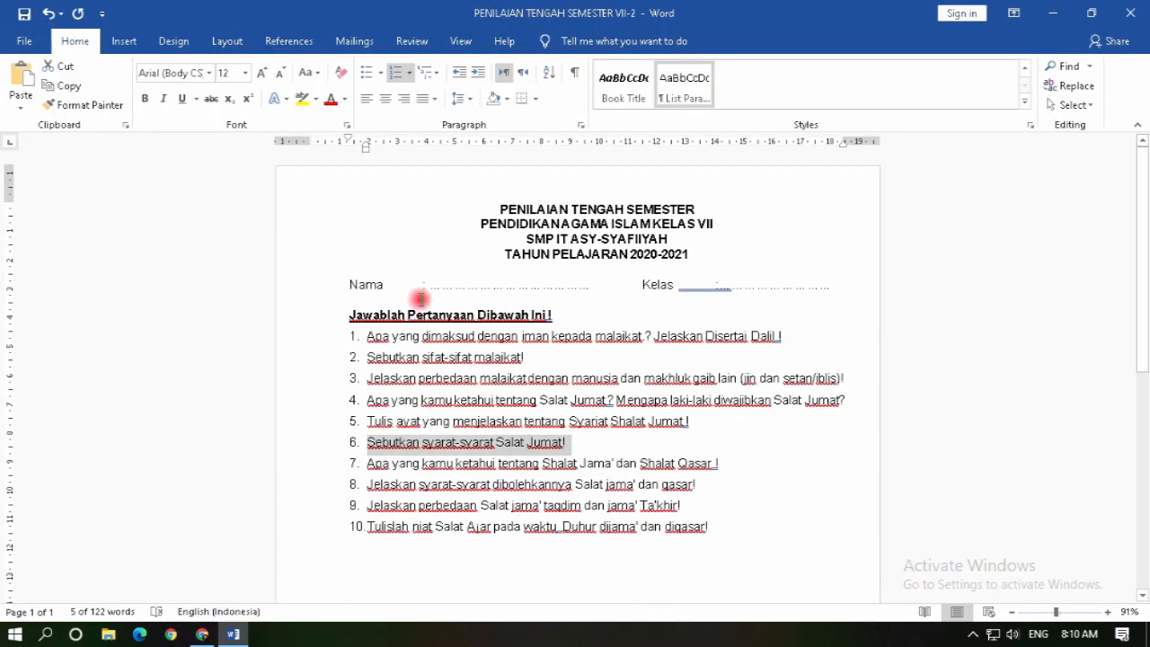
pyautogui.moveTo(729, 462); pyautogui.dragTo(364, 464)
pyautogui.hotkey('ctrl', 'c')
pyautogui.click(202, 634)
pyautogui.hotkey('ctrl', 'v')
pyautogui.click(843, 532)
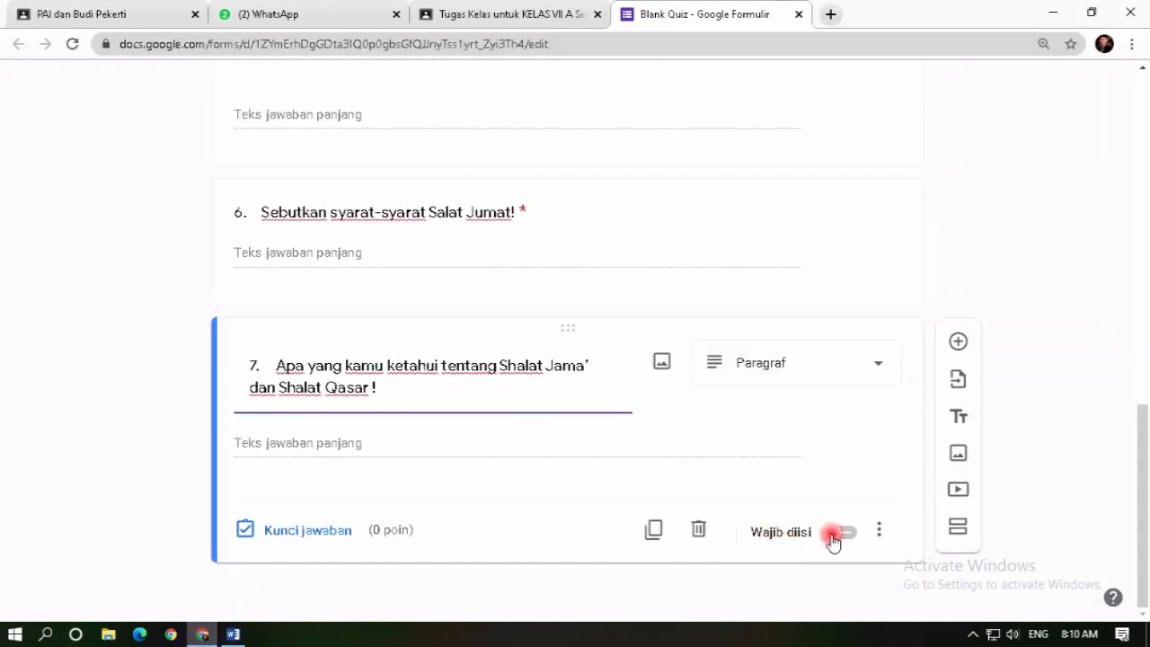
# Add a required Paragraf question "8. Jelaskan syarat-syarat dibolehkannya Salat jama' dan qasar!" copied from the Word document.
pyautogui.click(957, 339)
pyautogui.hotkey('ctrl', 'v')
pyautogui.hotkey('ctrl', 'z')
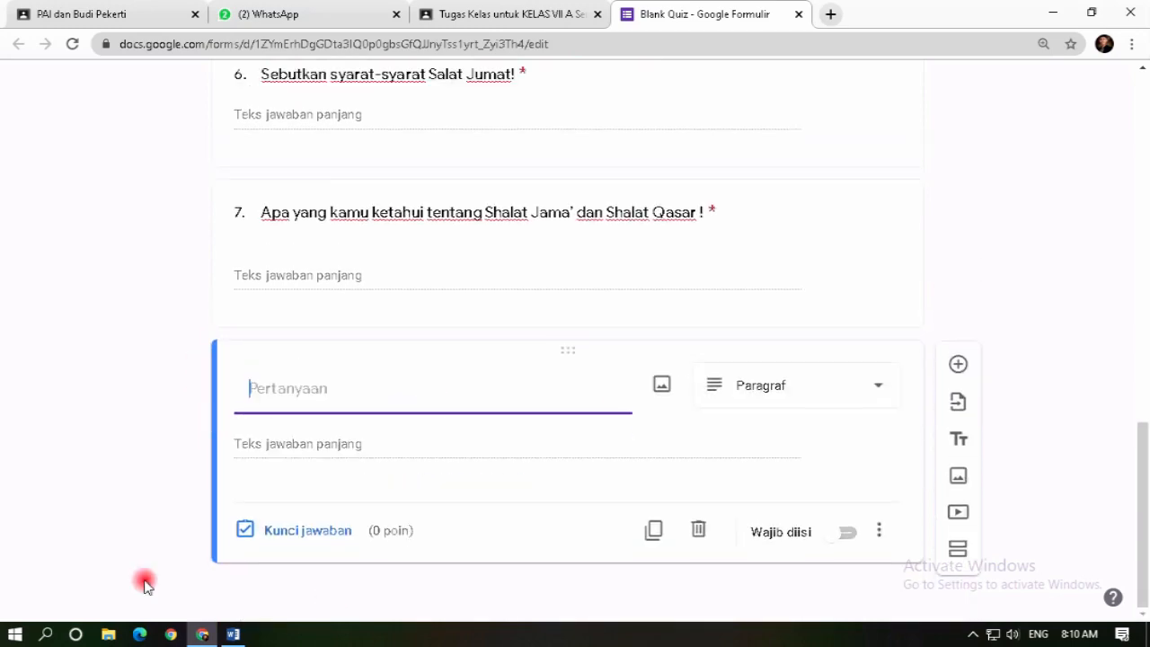
pyautogui.click(233, 634)
pyautogui.moveTo(702, 486); pyautogui.dragTo(364, 482)
pyautogui.hotkey('ctrl', 'c')
pyautogui.click(202, 634)
pyautogui.click(234, 634)
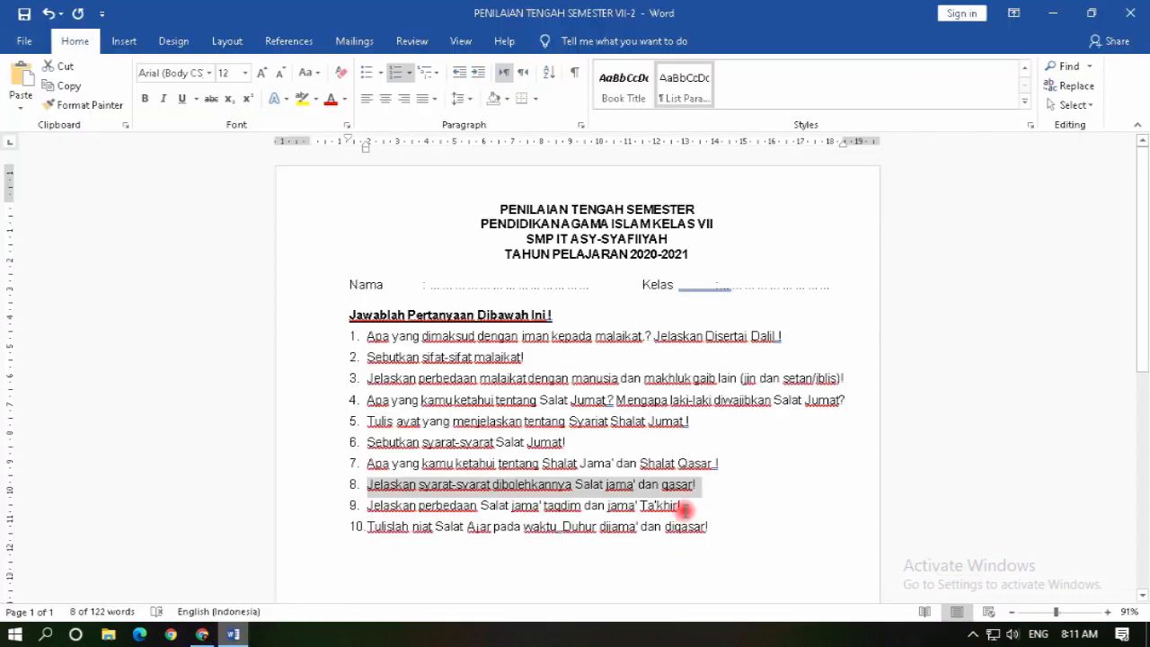
pyautogui.hotkey('ctrl', 'c')
pyautogui.click(205, 634)
pyautogui.hotkey('ctrl', 'v')
pyautogui.click(851, 531)
# Add a required Paragraf question "9. Jelaskan perbedaan Salat jama' taqdim dan jama' Ta'khir!" copied from the Word document.
pyautogui.click(957, 342)
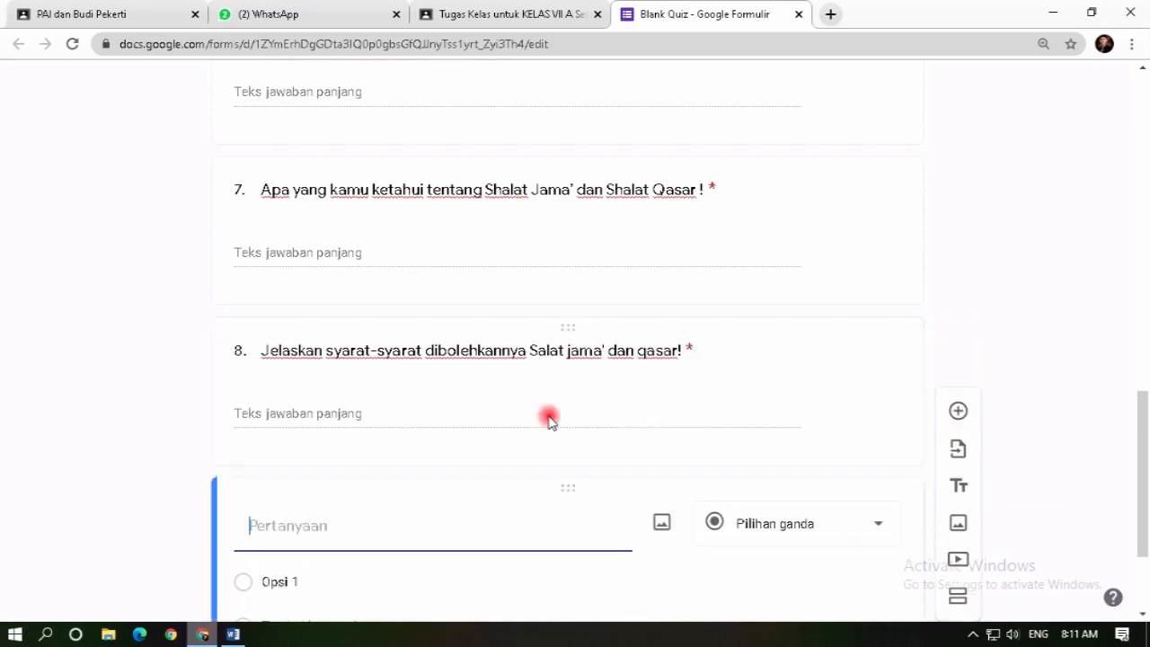
pyautogui.click(241, 634)
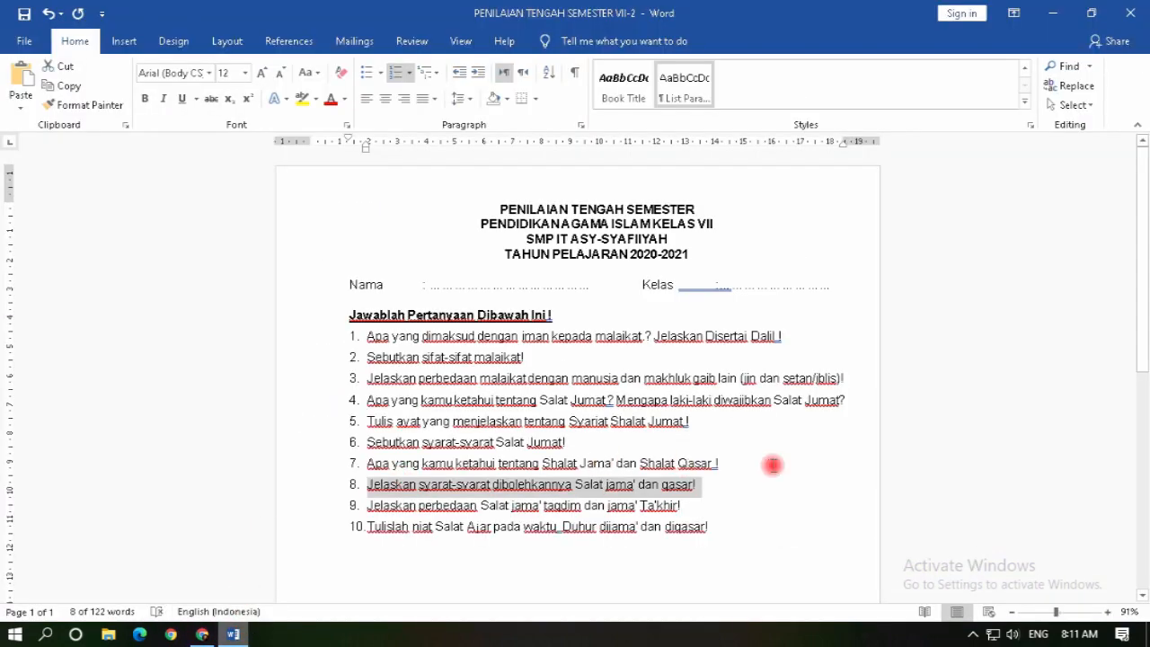
pyautogui.moveTo(684, 508); pyautogui.dragTo(403, 508)
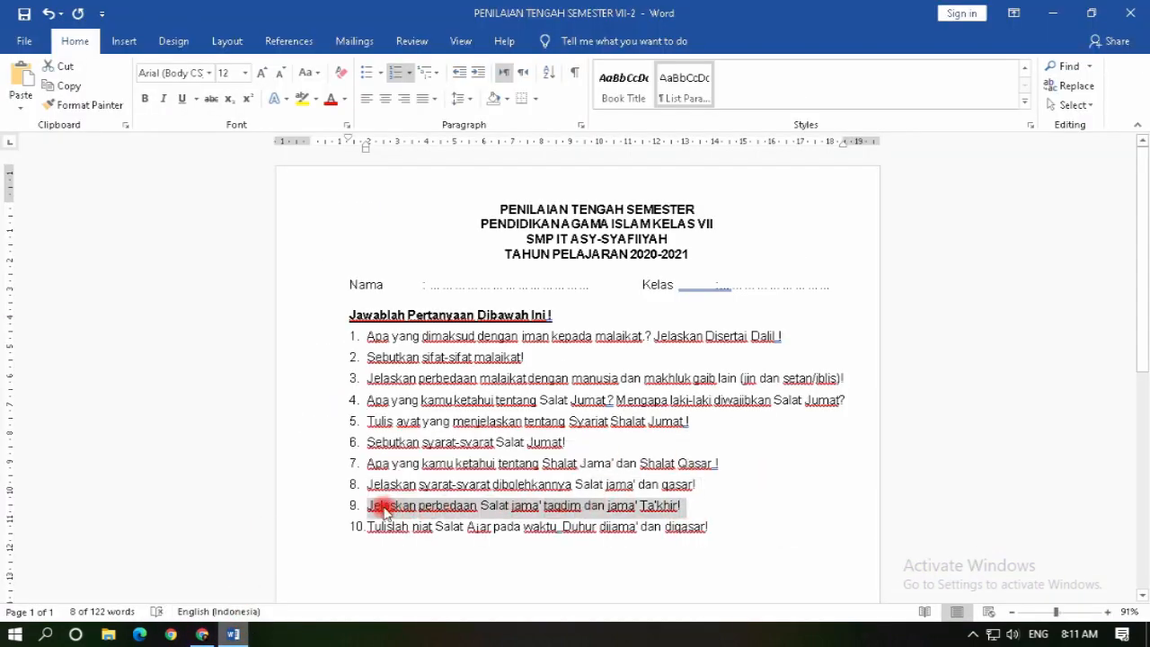
pyautogui.click(202, 634)
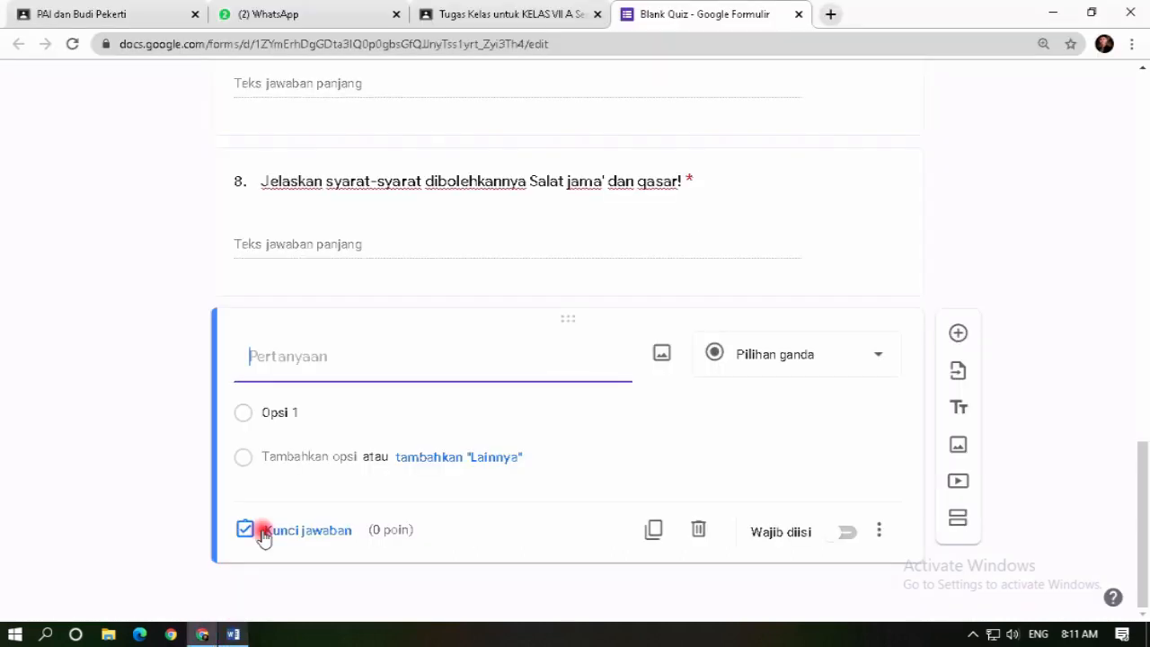
pyautogui.hotkey('ctrl', 'v')
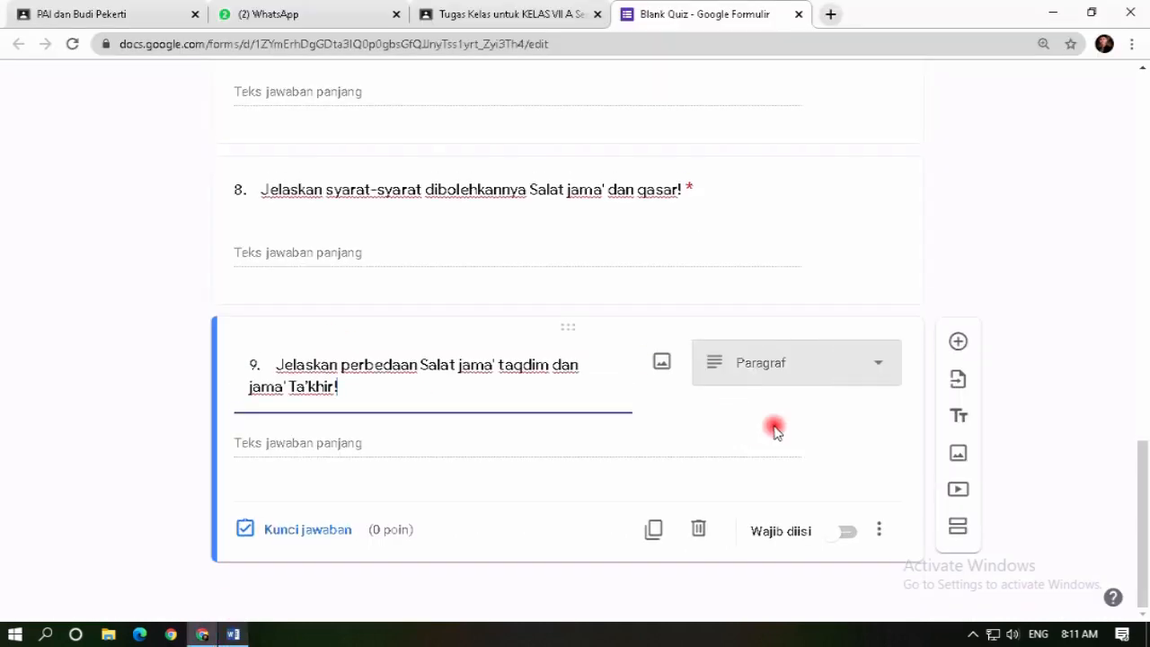
pyautogui.click(847, 531)
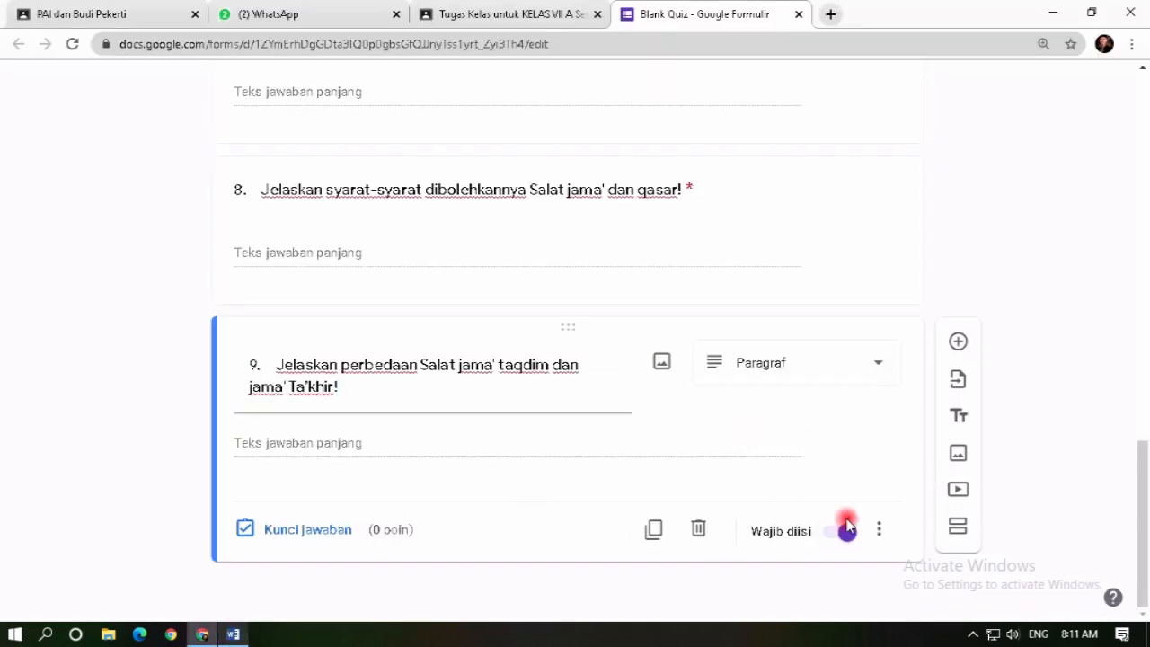
# Add a Paragraf question "10. Tulislah niat Salat Ajar pada waktu Duhur dijama' dan diqasar!" copied from the Word document.
pyautogui.click(959, 342)
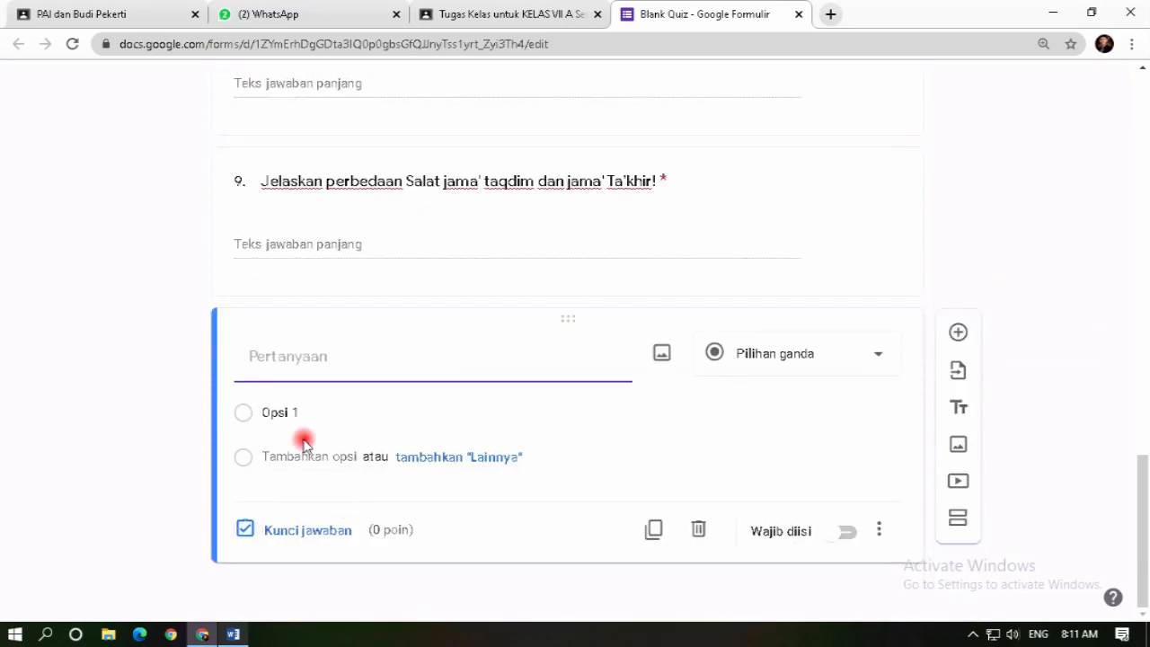
pyautogui.click(229, 630)
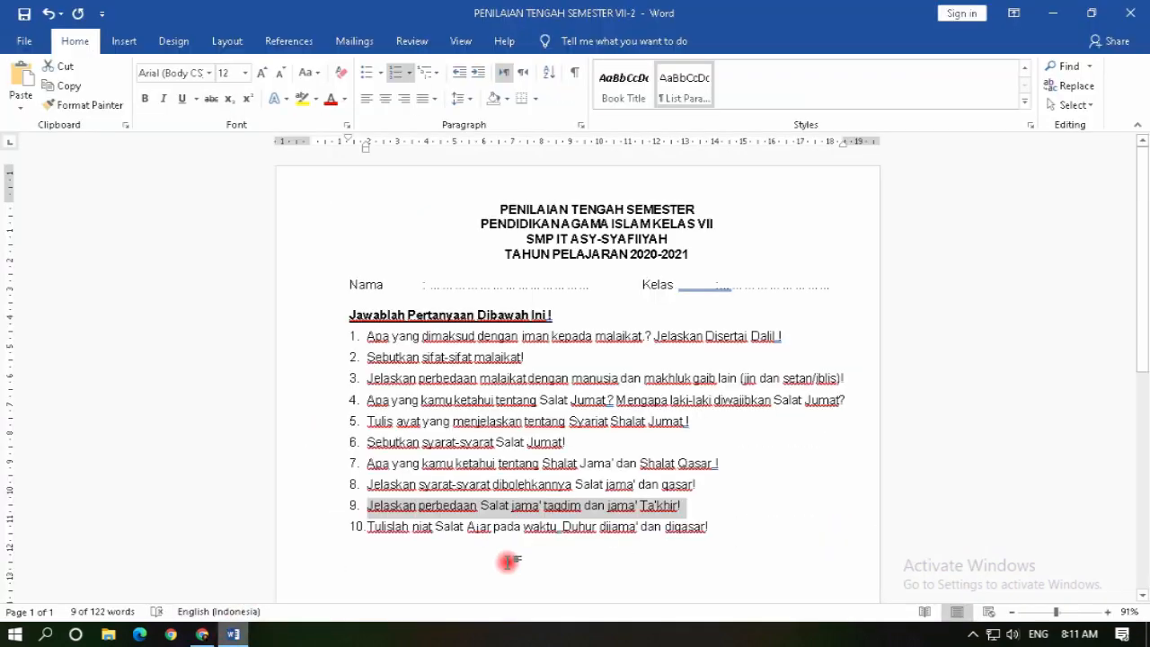
pyautogui.moveTo(701, 527); pyautogui.dragTo(361, 526)
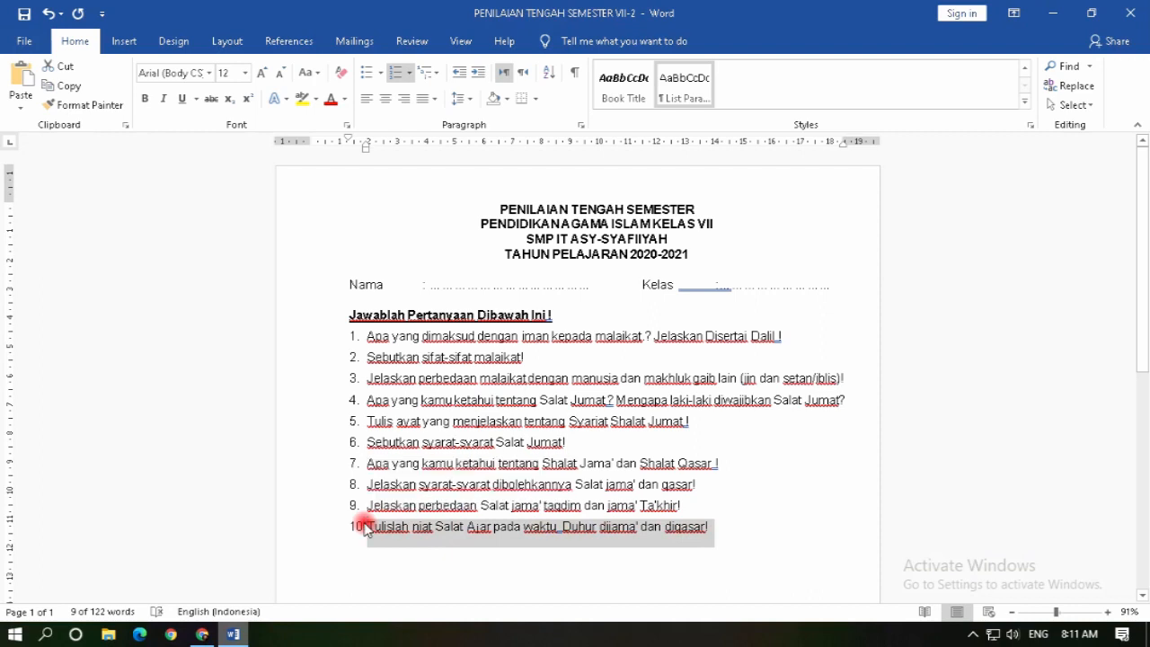
pyautogui.click(202, 634)
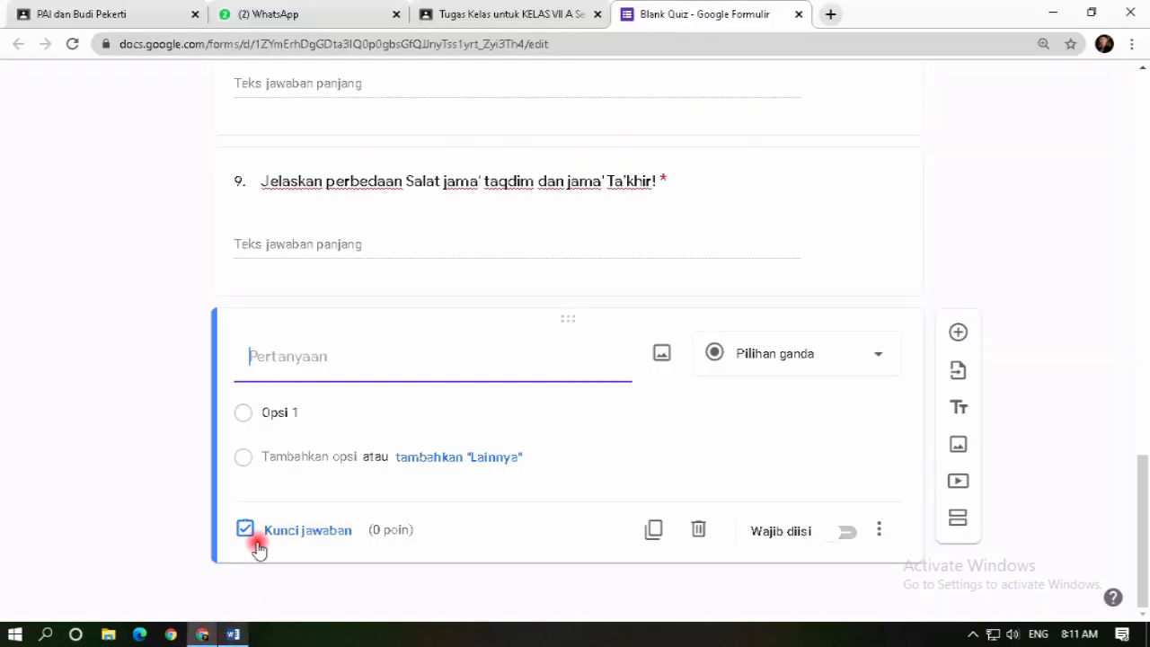
pyautogui.hotkey('ctrl', 'v')
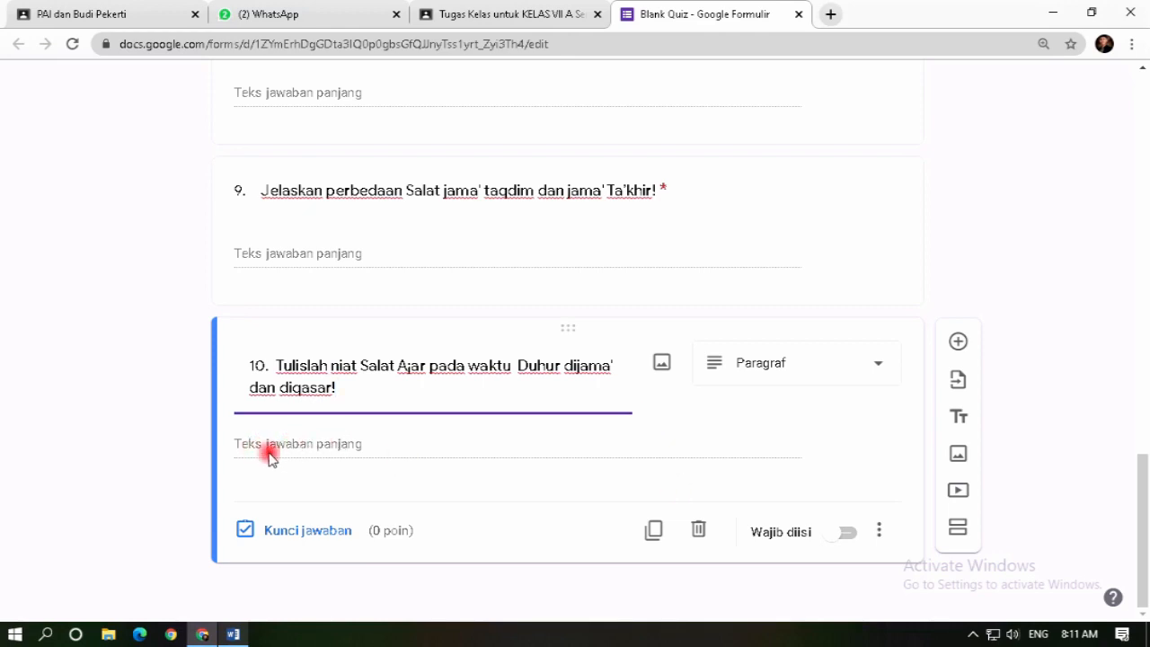
pyautogui.click(270, 456)
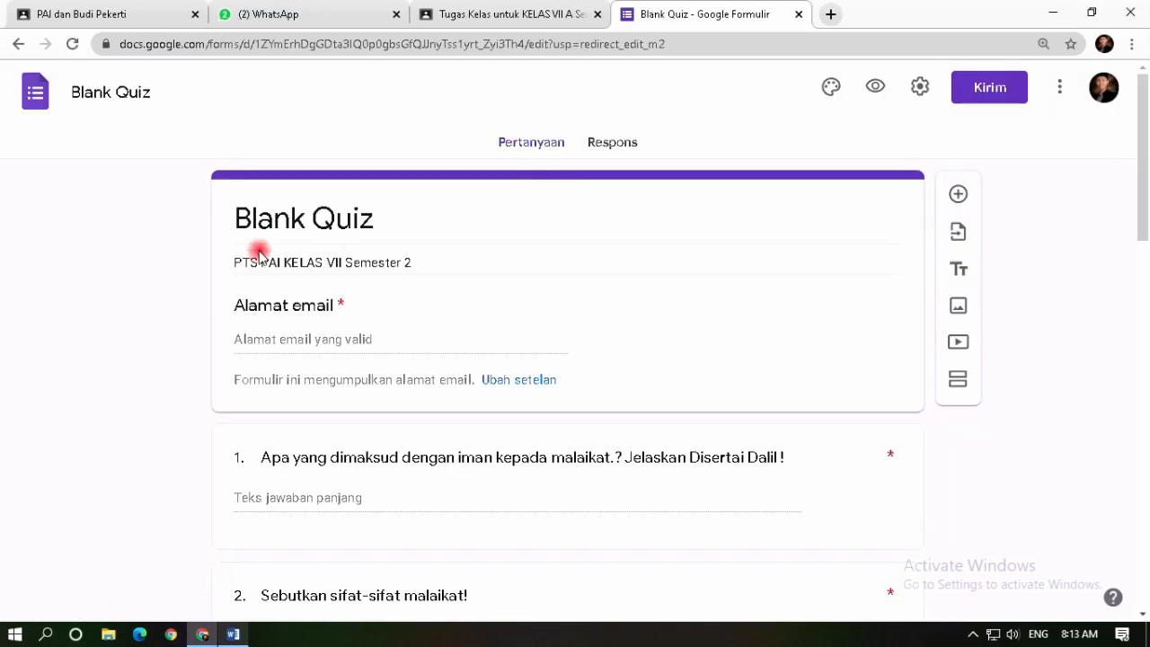
# Replace the form's title "Blank Quiz" with "PTS PAI KELAS VII Semester 2".
pyautogui.moveTo(385, 226); pyautogui.dragTo(177, 227)
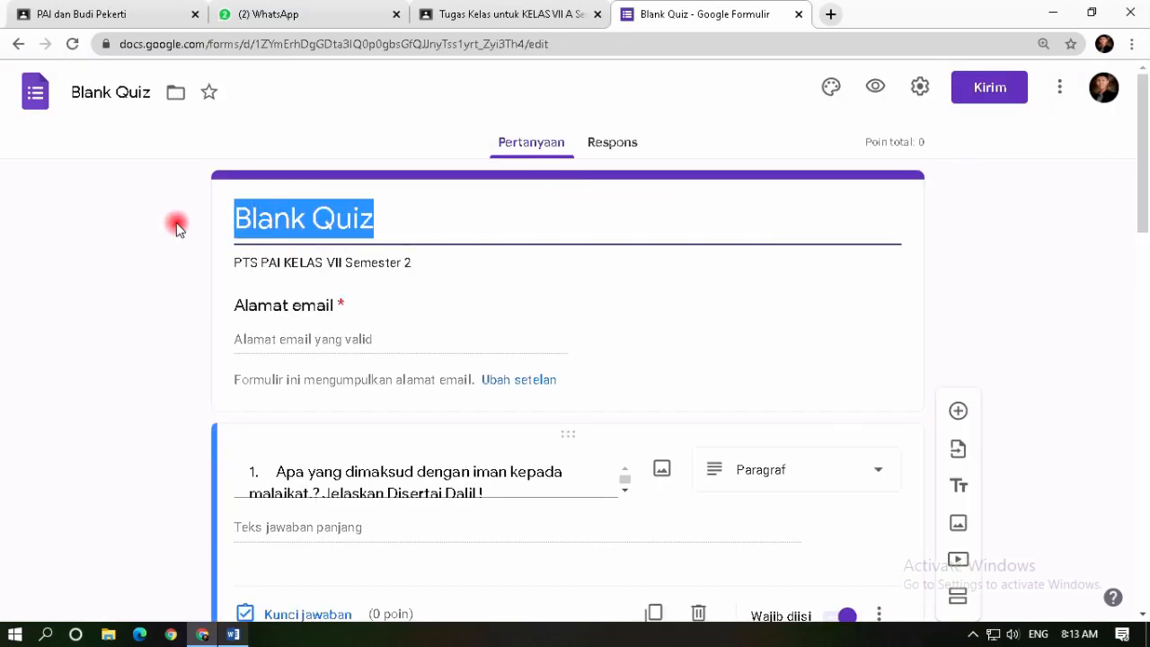
pyautogui.write('P')
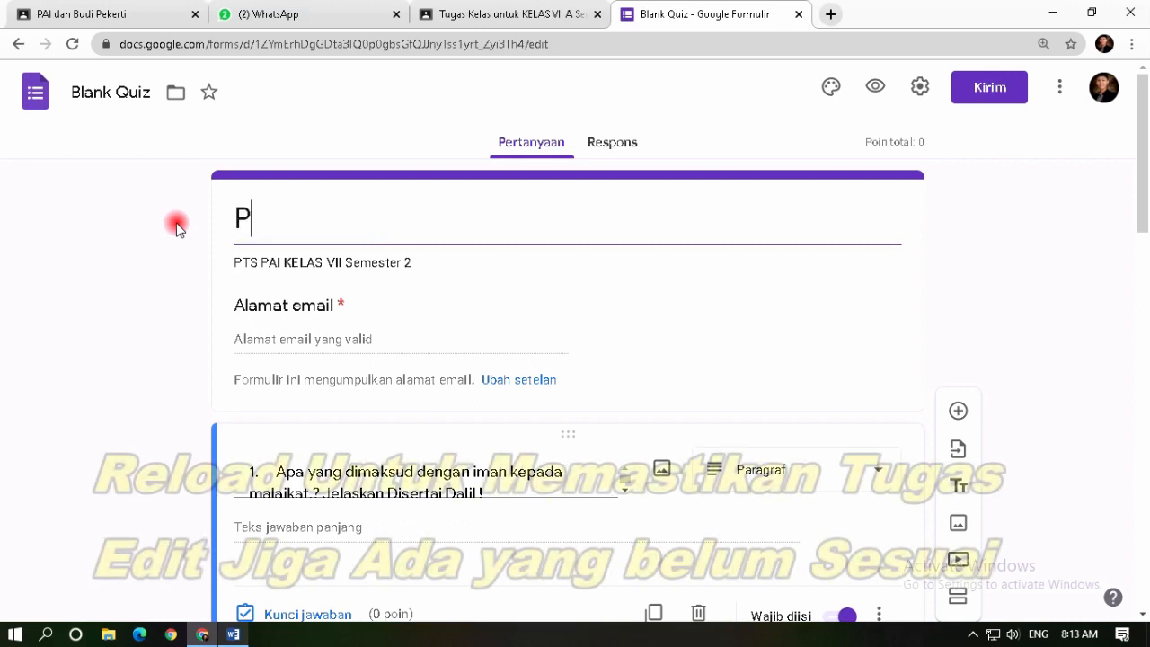
pyautogui.write('TS P')
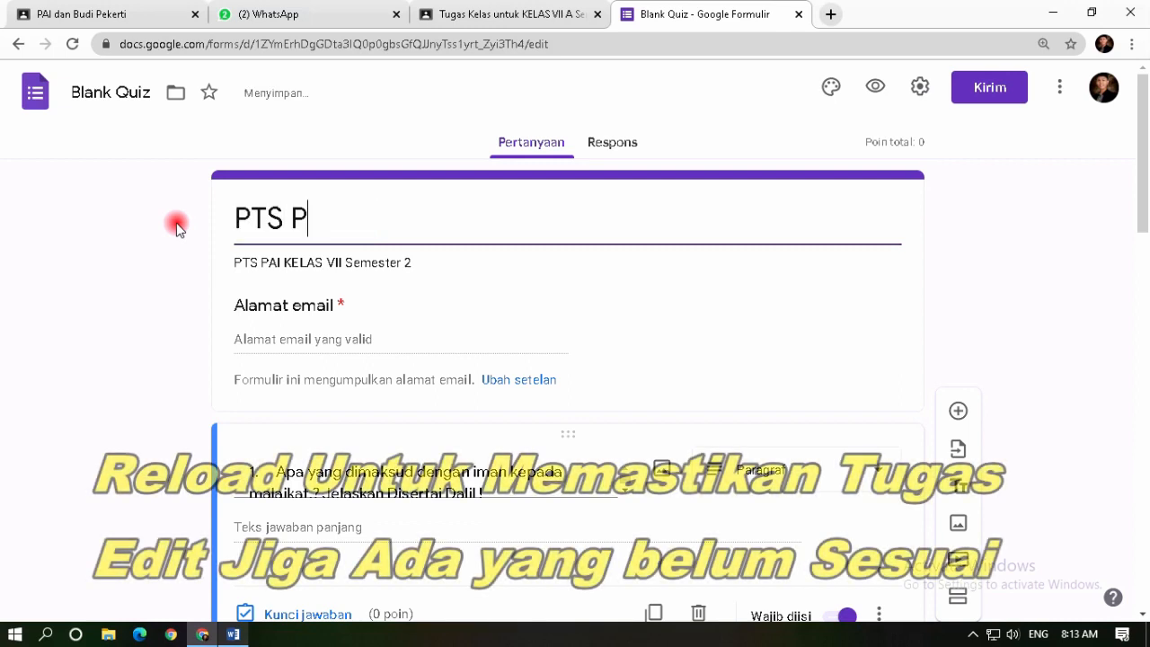
pyautogui.write('AI KELAS VII Semester 2')
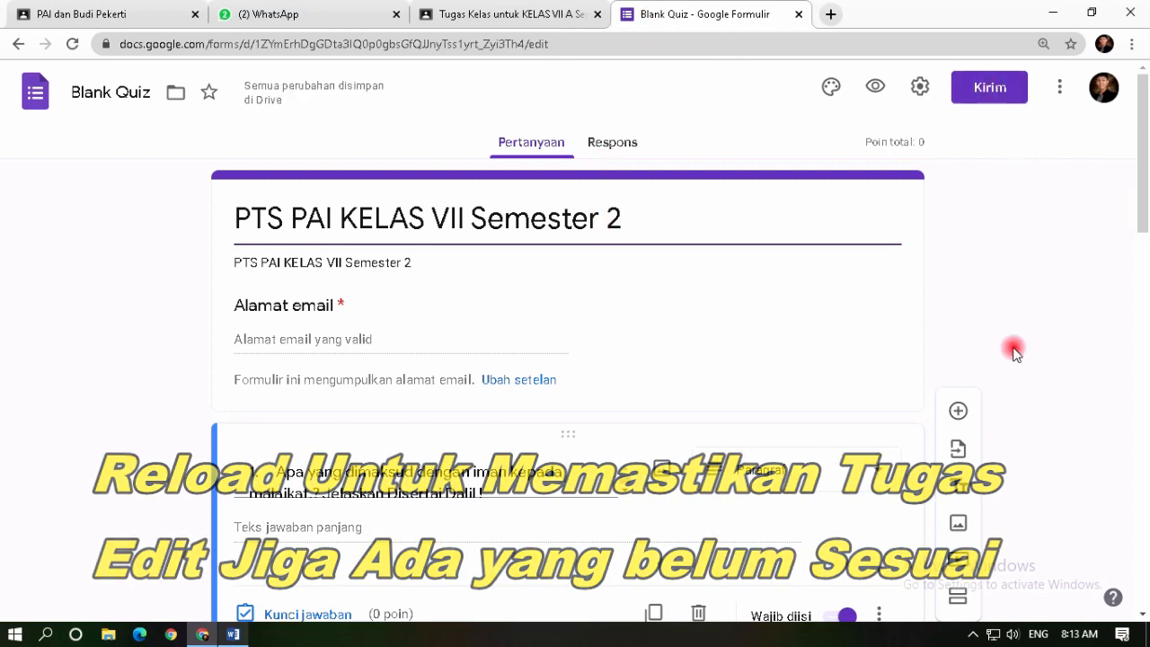
pyautogui.click(994, 286)
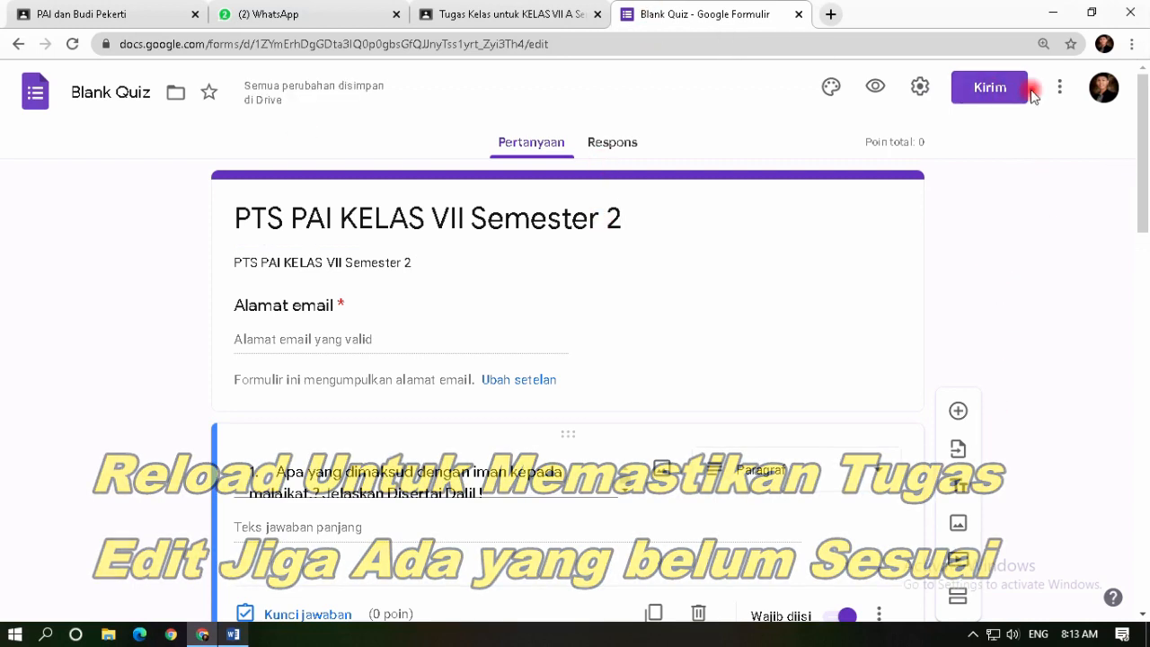
# Close the form, reload the Classroom page and reopen the draft assignment PTS PAI KELAS VII SEMESTER 2 for editing.
pyautogui.click(797, 14)
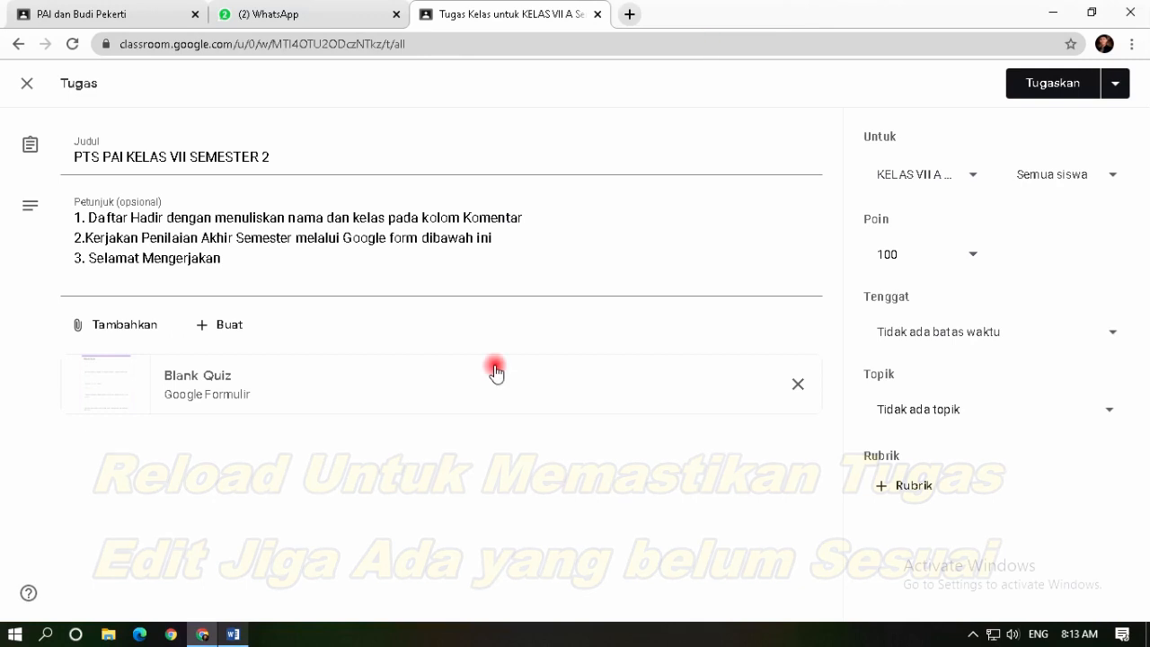
pyautogui.click(72, 44)
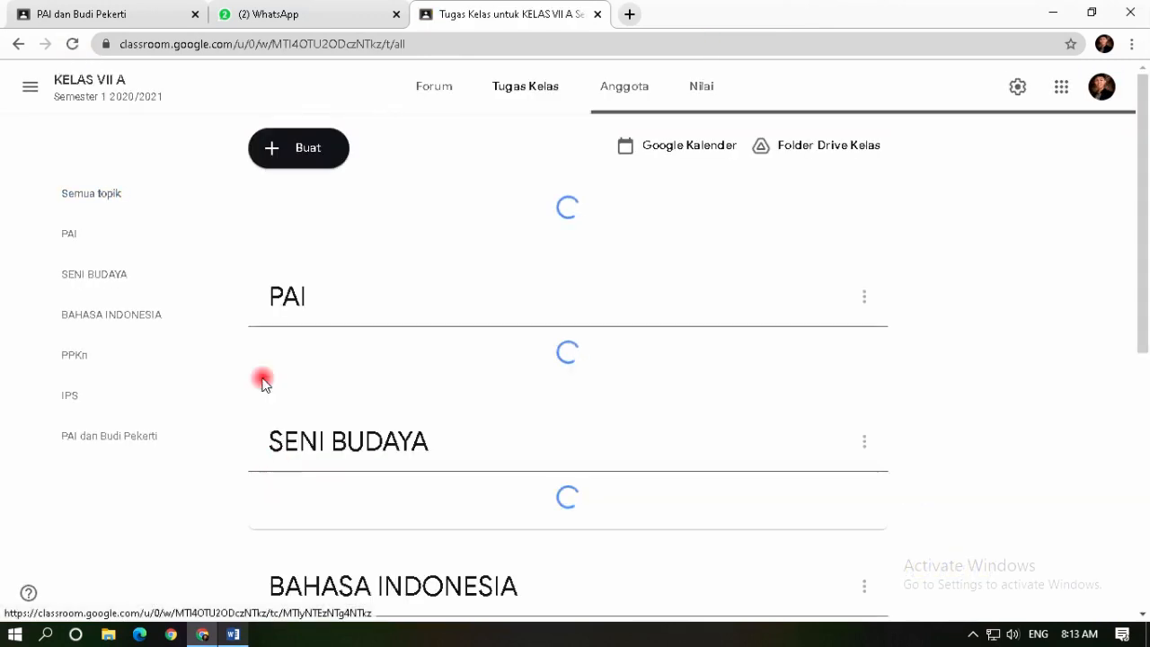
pyautogui.click(464, 206)
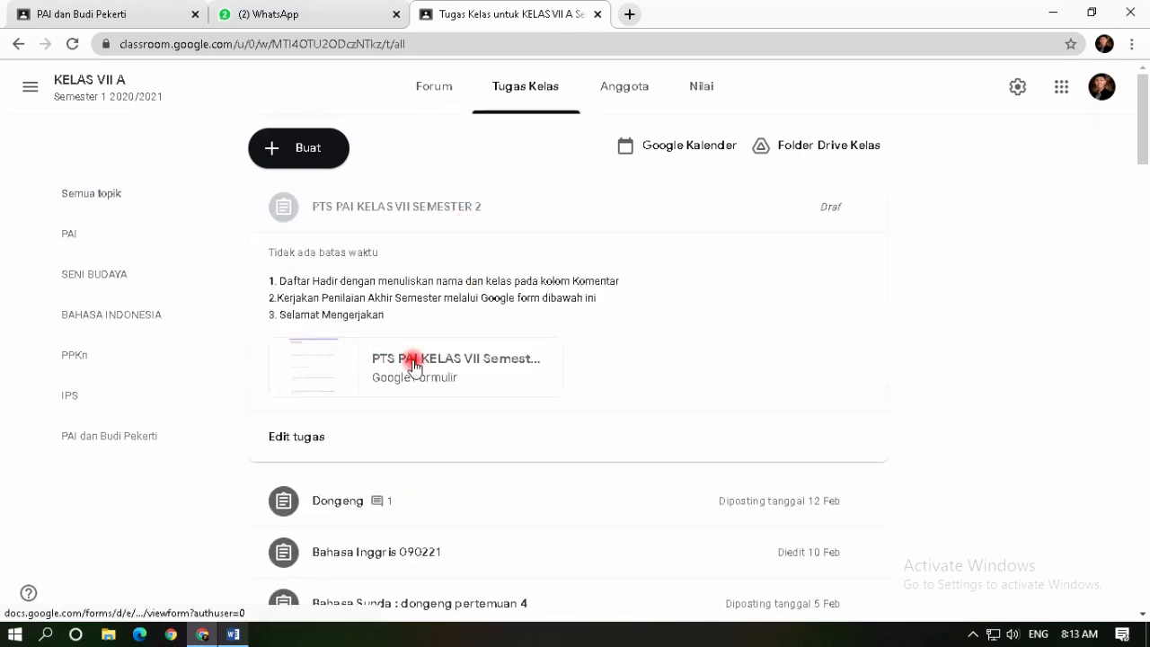
pyautogui.click(292, 437)
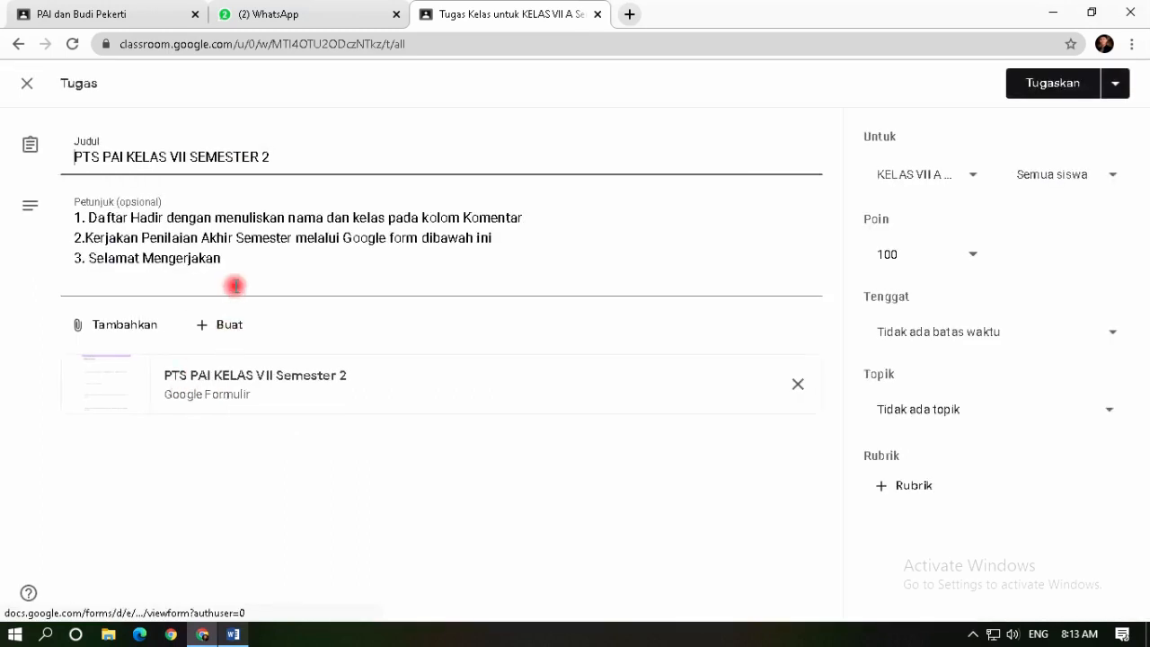
# Append the heading "Jawablah Pertanyaan Dibawah Ini !" and all ten questions from the Word document below the assignment's instructions, after a blank line.
pyautogui.click(249, 263)
pyautogui.press('Return')
pyautogui.press('Return')
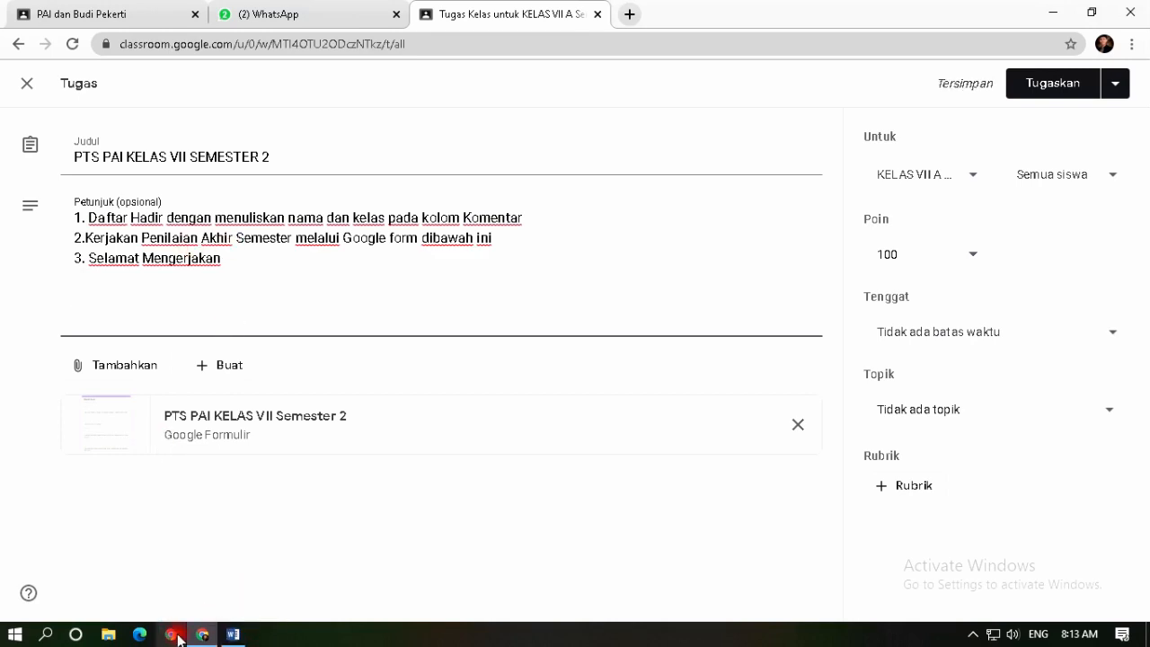
pyautogui.click(210, 636)
pyautogui.click(212, 636)
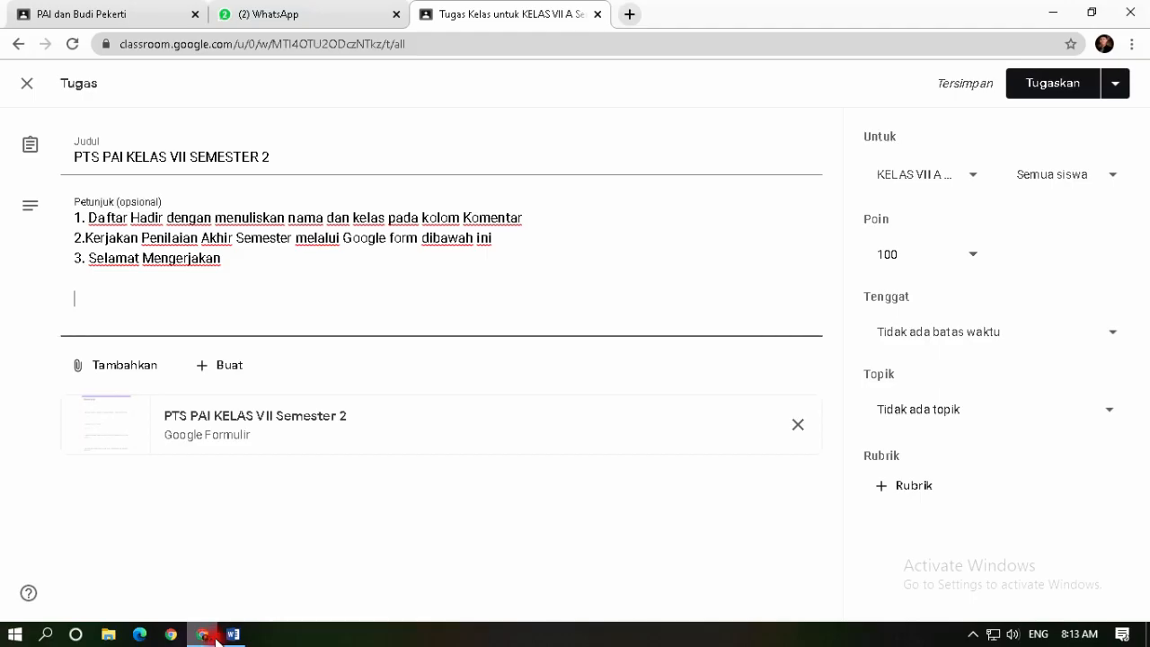
pyautogui.click(233, 634)
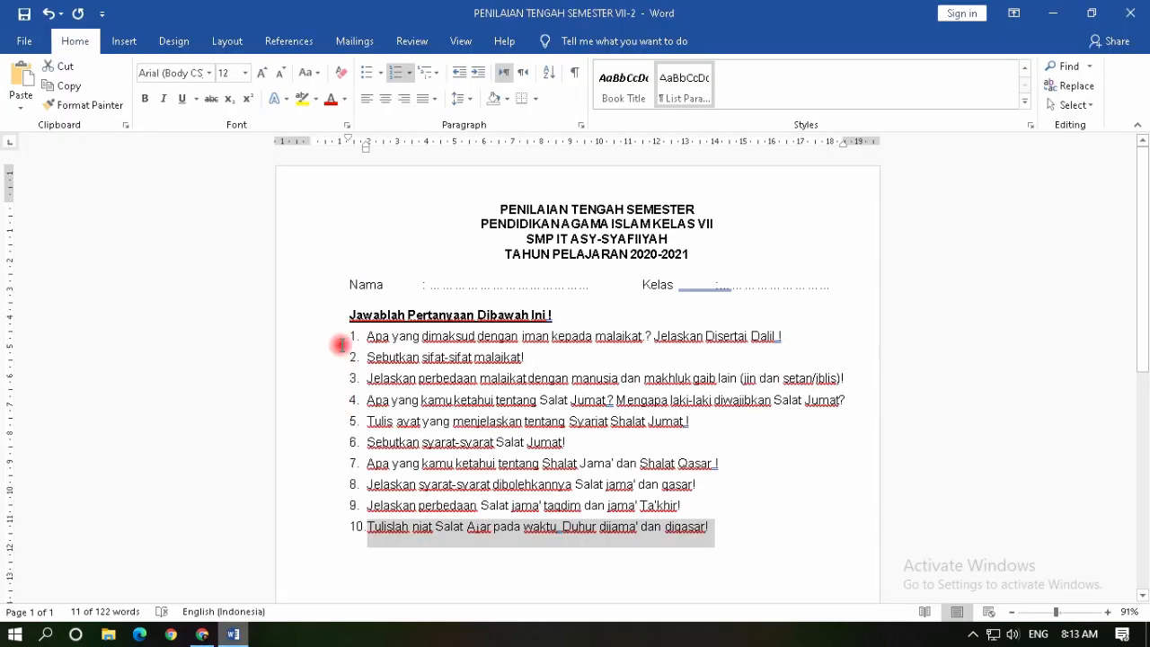
pyautogui.moveTo(342, 312); pyautogui.dragTo(736, 570)
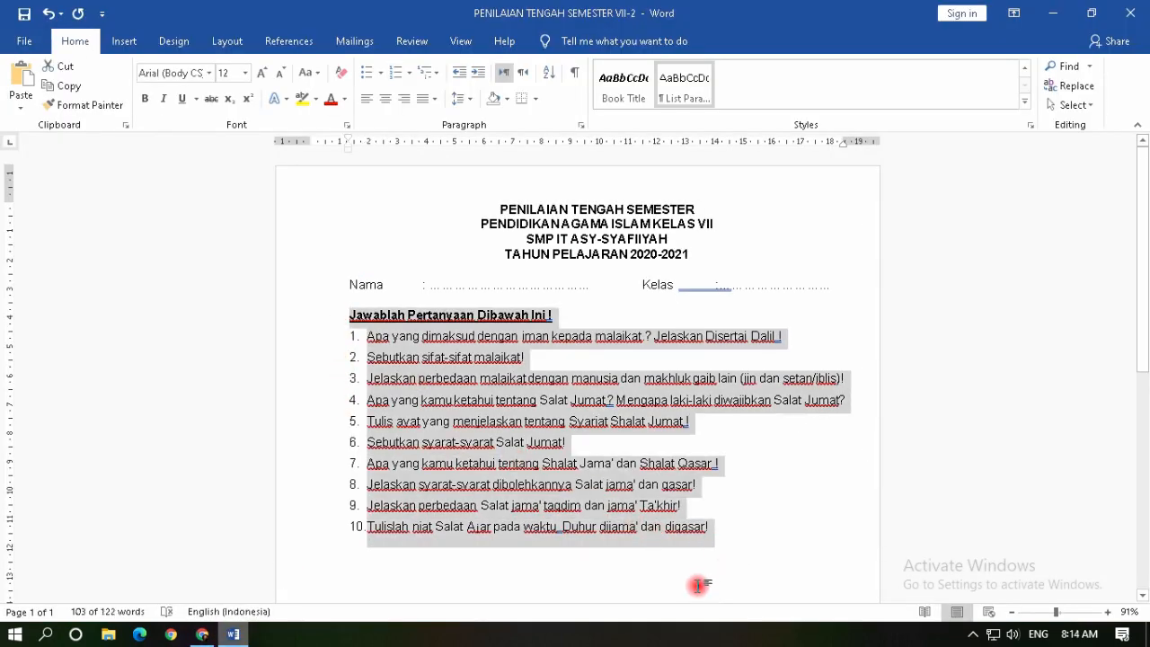
pyautogui.click(202, 634)
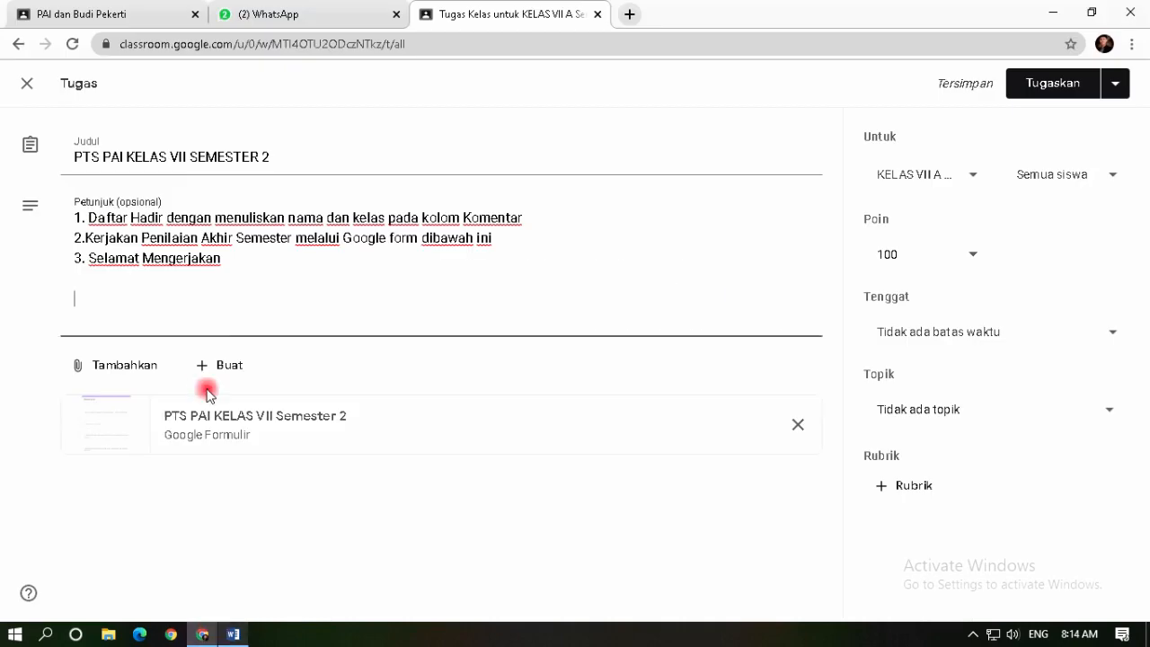
pyautogui.write("Jawablah Pertanyaan Dibawah Ini ! 1.\tApa yang dimaksud dengan iman kepada malaikat.? Jelaskan Disertai Dalil ! 2.\tSebutkan sifat-sifat malaikat! 3.\tJelaskan perbedaan malaikat dengan manusia dan makhluk gaib lain (jin dan setan/iblis)! 4.\tApa yang kamu ketahui tentang Salat Jumat ? Mengapa laki-laki diwajibkan Salat Jumat? 5.\tTulis ayat yang menjelaskan tentang Syariat Shalat Jumat ! 6.\tSebutkan syarat-syarat Salat Jumat! 7.\tApa yang kamu ketahui tentang Shalat Jama' dan Shalat Qasar ! 8.\tJelaskan syarat-syarat dibolehkannya Salat jama' dan qasar! 9.\tJelaskan perbedaan Salat jama' taqdim dan jama' Ta'khir! 10.\tTulislah niat Salat Ajar pada waktu  Duhur dijama' dan diqasar!")
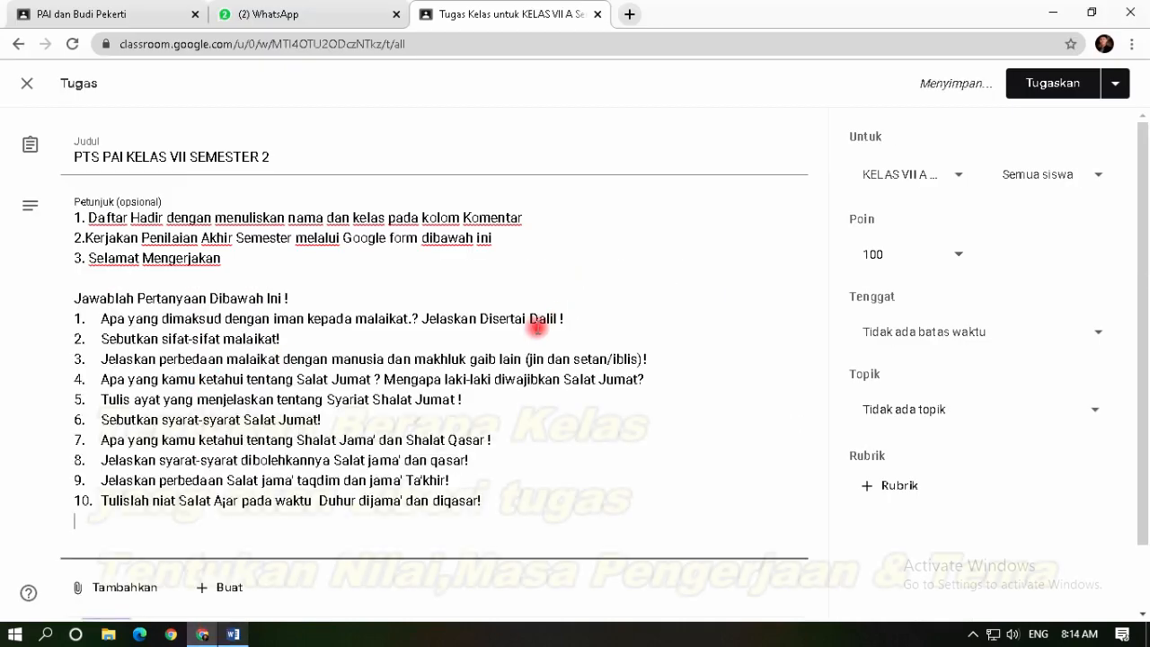
# Assign the task to KELAS VII B in addition to KELAS VII A.
pyautogui.scroll(-1, 531, 320)
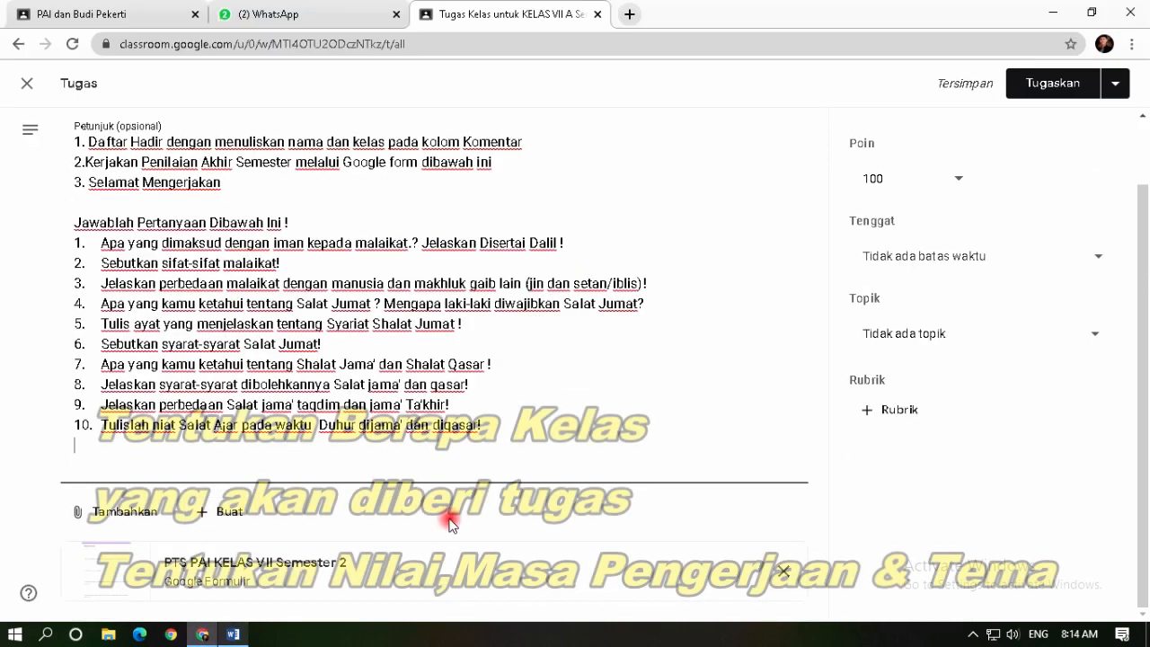
pyautogui.click(966, 179)
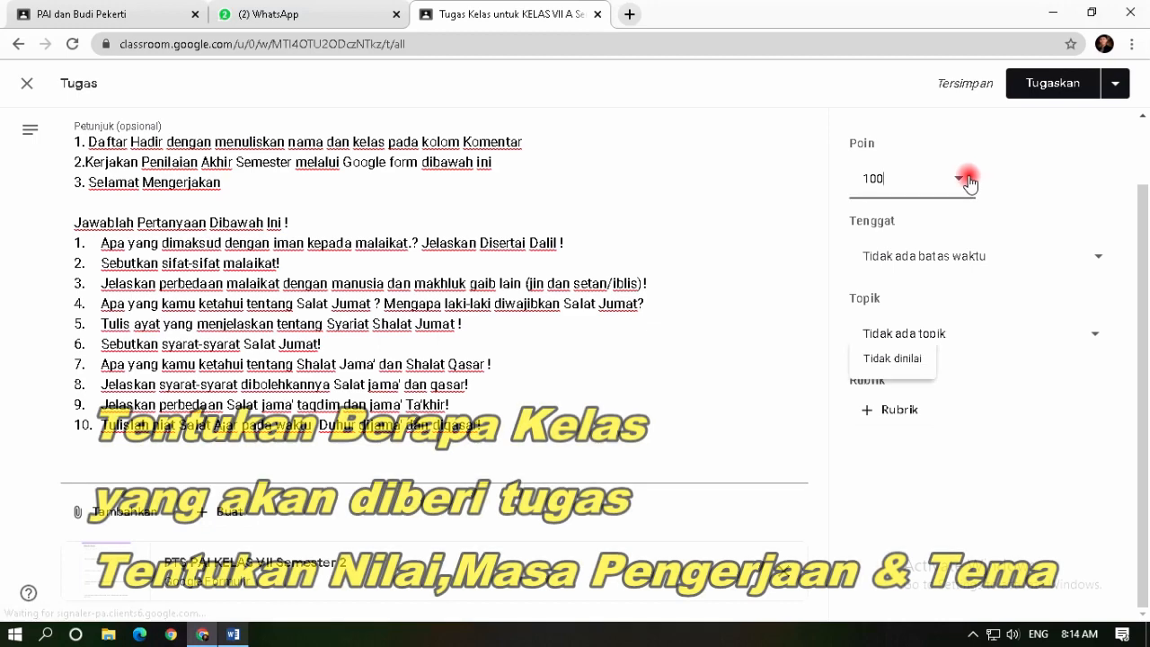
pyautogui.scroll(1, 959, 151)
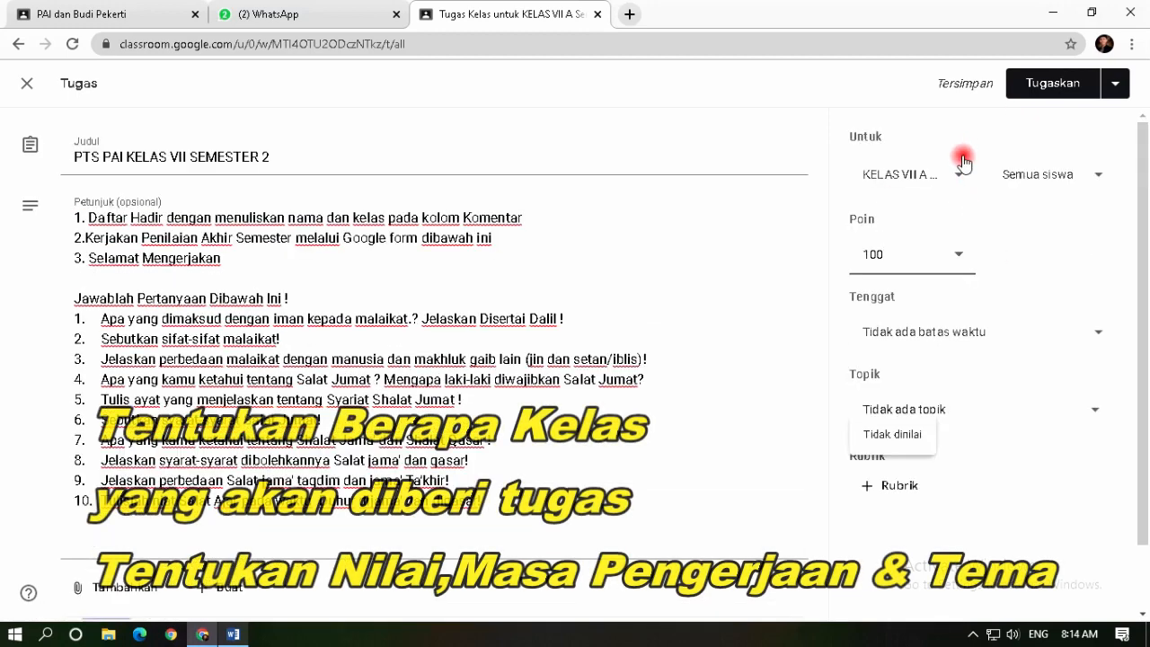
pyautogui.click(956, 189)
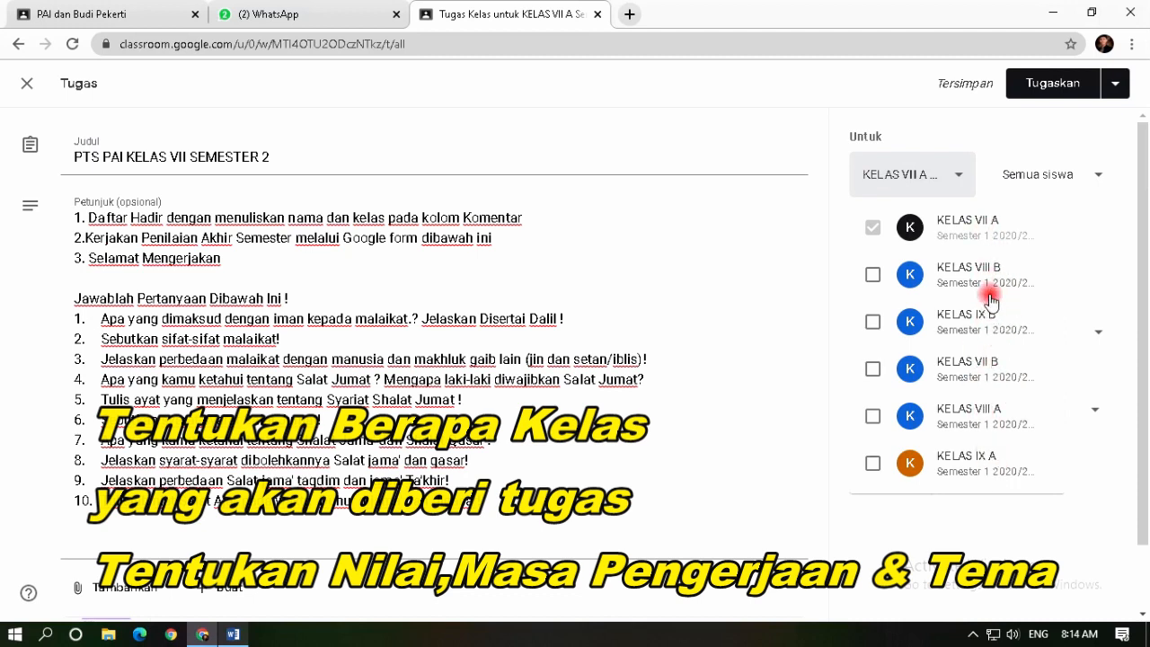
pyautogui.click(988, 368)
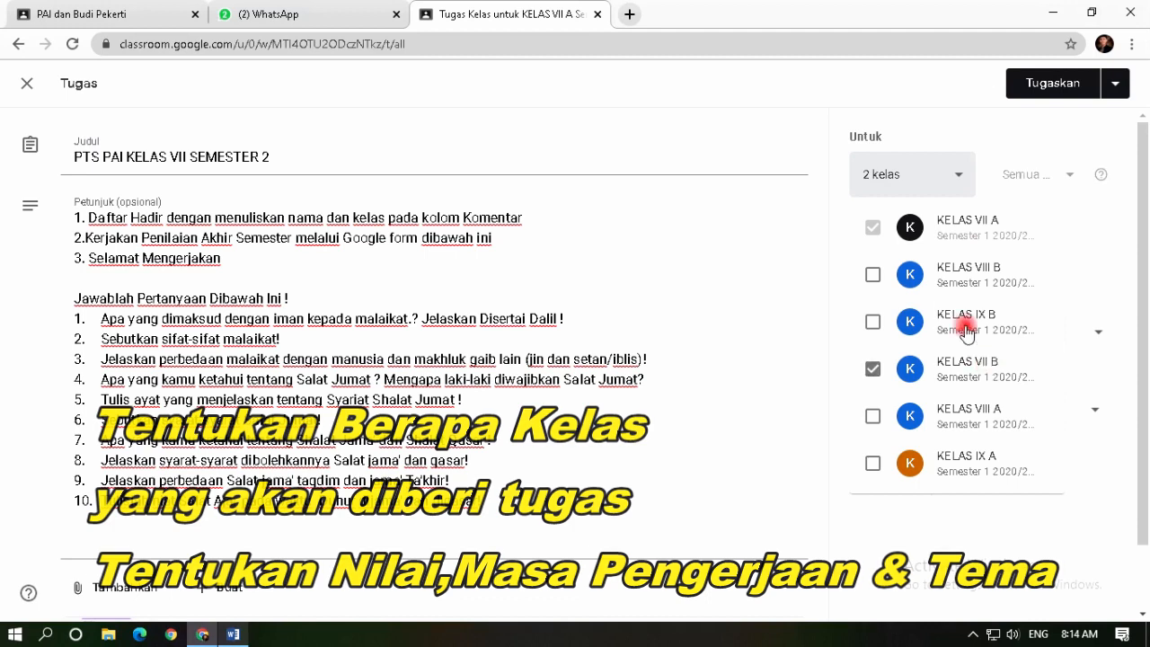
pyautogui.click(940, 186)
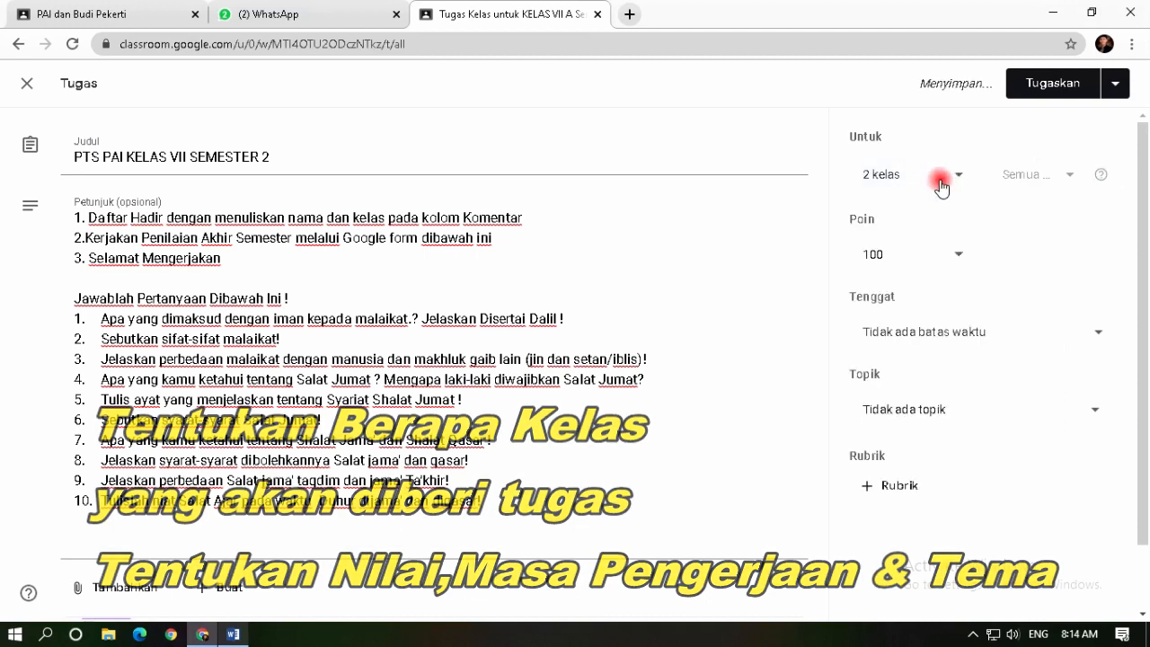
# Set the assignment's due date to 22 Mar 2021.
pyautogui.click(966, 343)
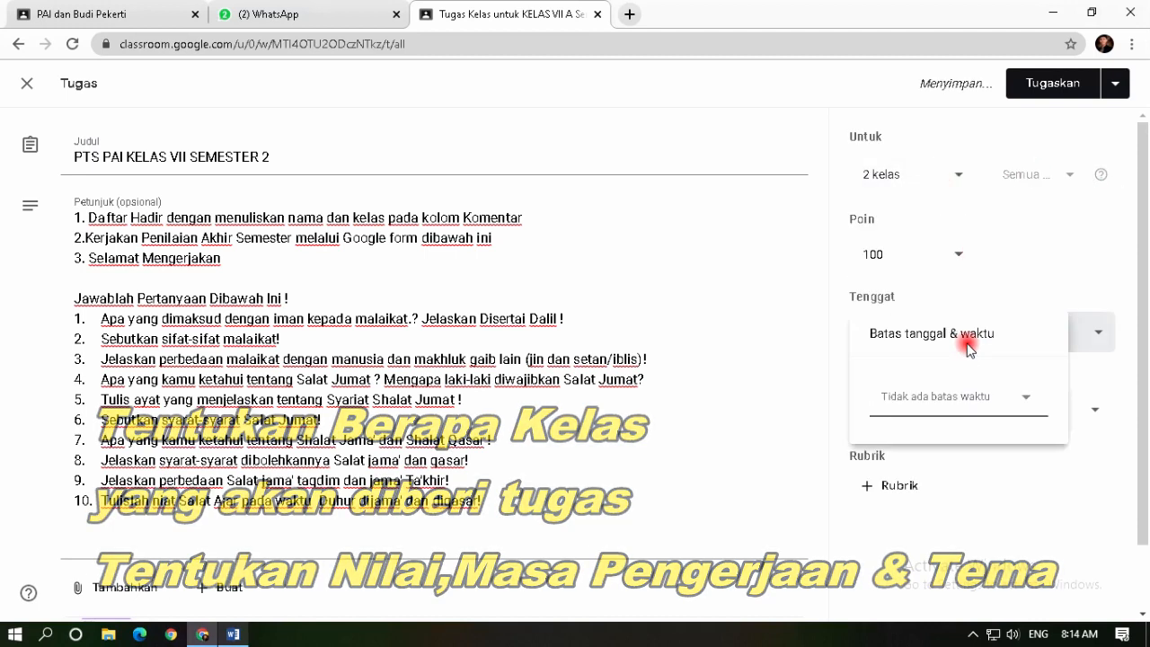
pyautogui.click(1011, 397)
pyautogui.click(922, 551)
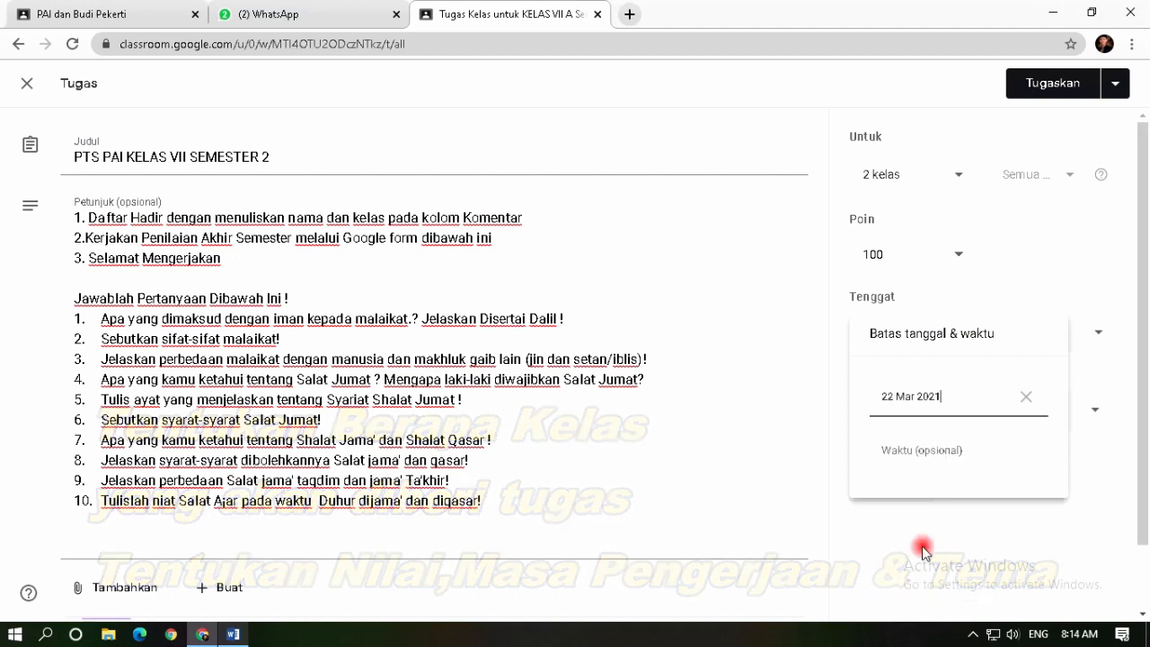
# File the assignment under the topic PAI dan Budi Pekerti, with no due time entered, and publish it to both classes.
pyautogui.click(939, 444)
pyautogui.click(951, 530)
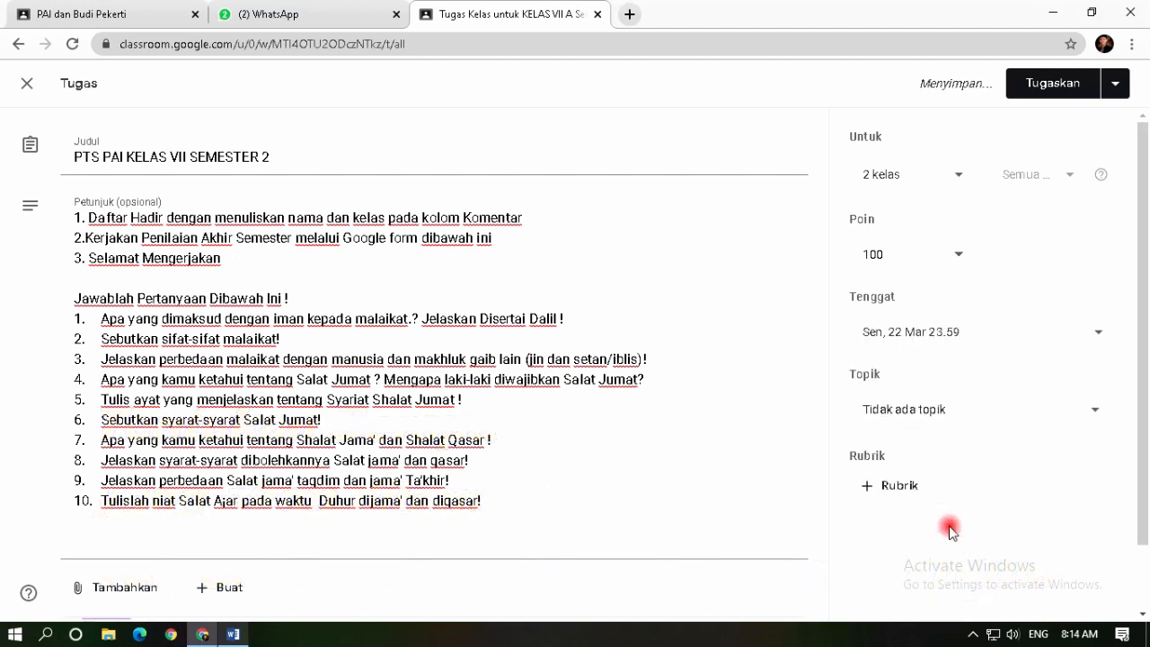
pyautogui.click(901, 411)
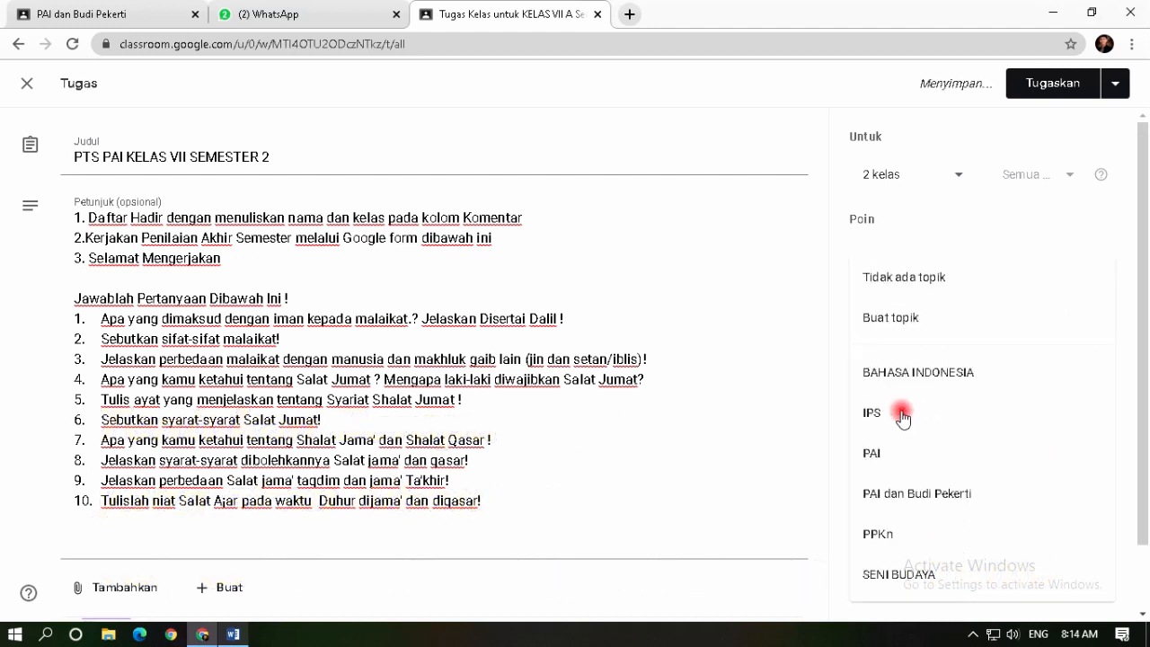
pyautogui.click(892, 497)
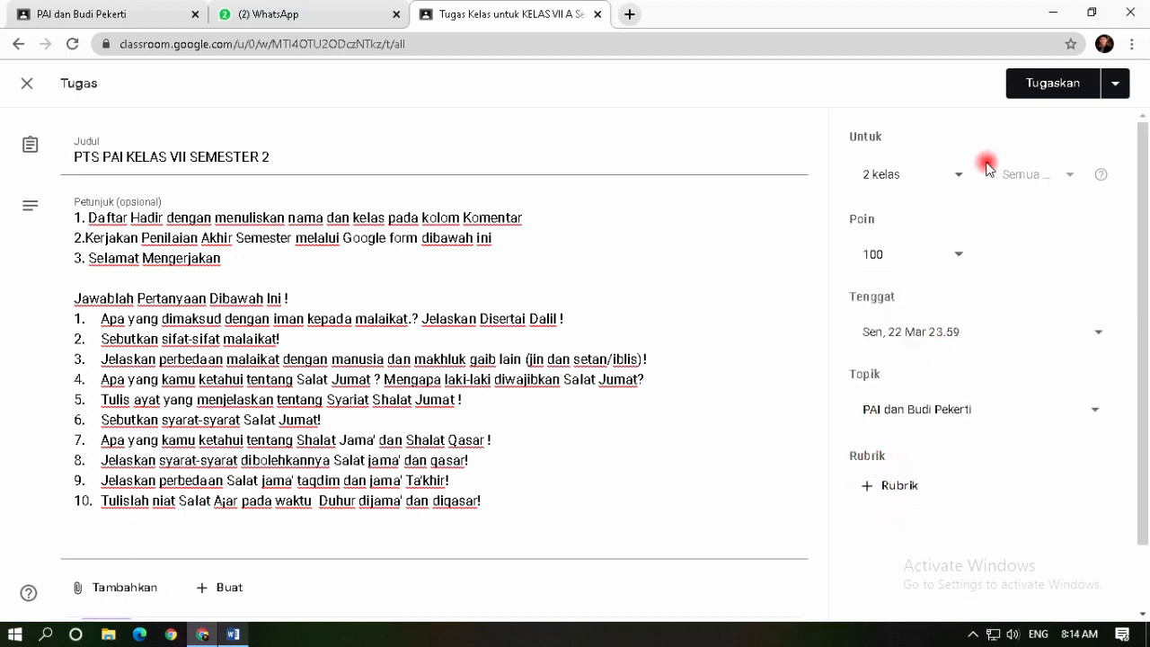
pyautogui.click(1039, 83)
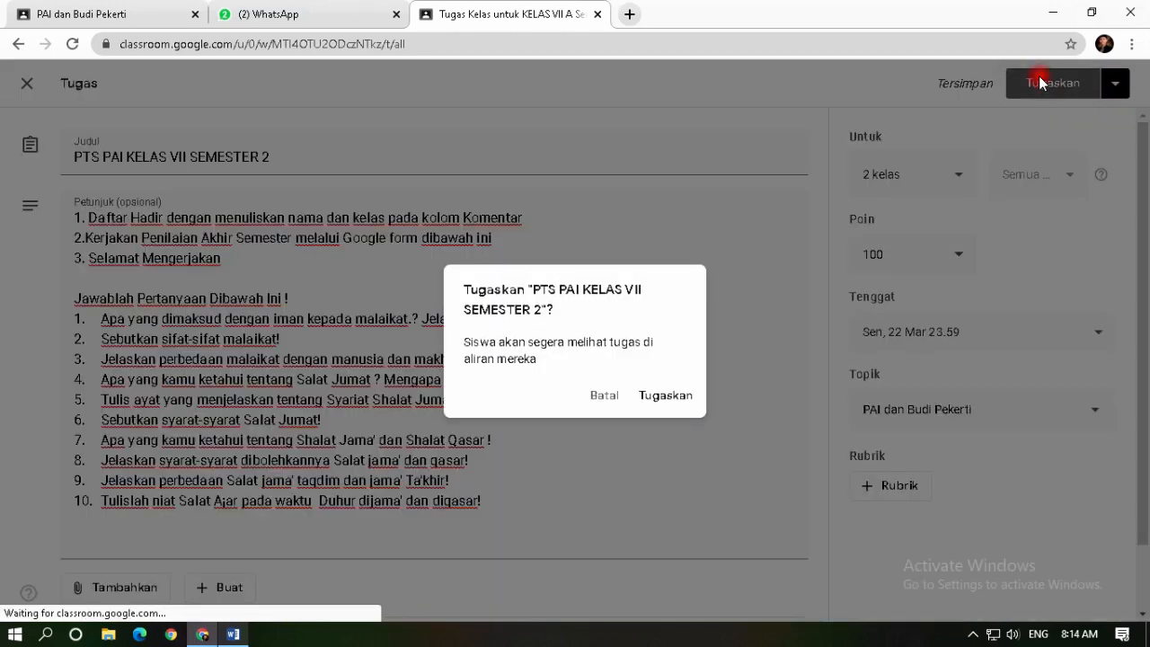
pyautogui.click(670, 396)
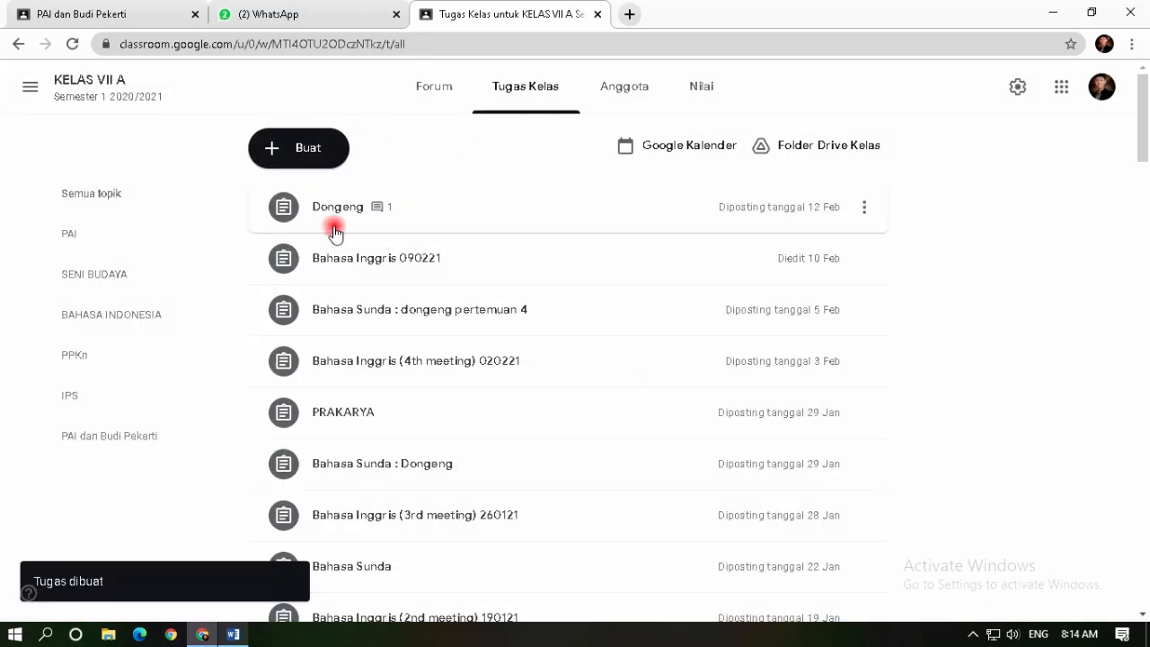
# Show the PAI dan Budi Pekerti topic in KELAS VII A and review the posted assignment's instructions, questions, due date and attached form.
pyautogui.click(92, 443)
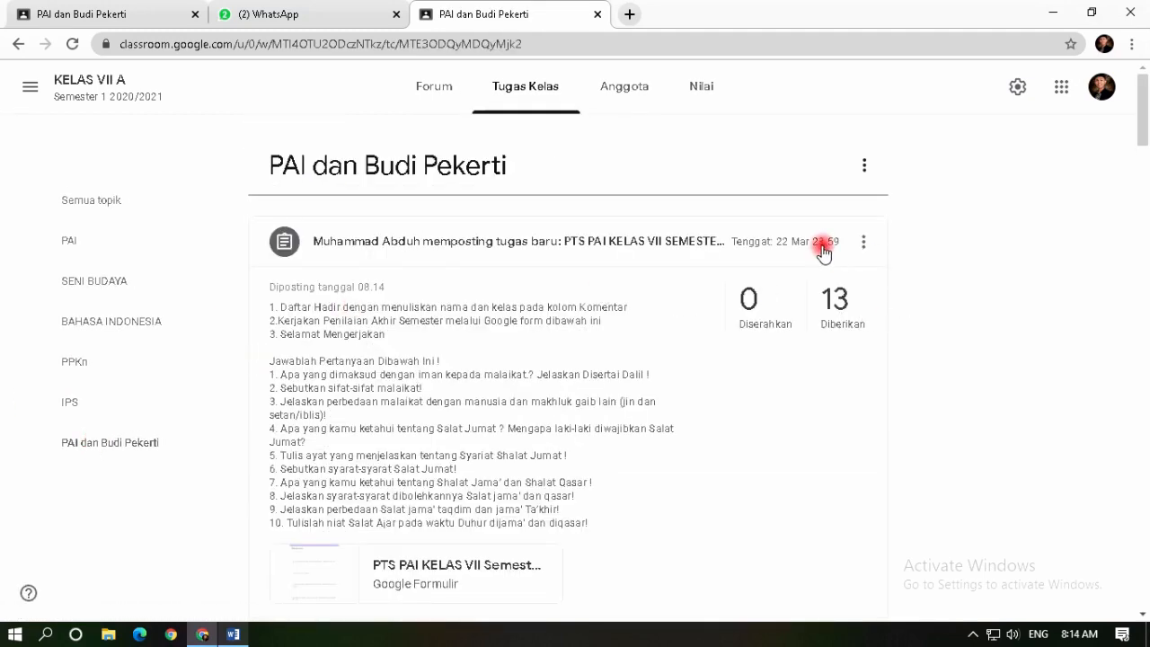
pyautogui.scroll(-3, 551, 318)
pyautogui.scroll(1, 616, 321)
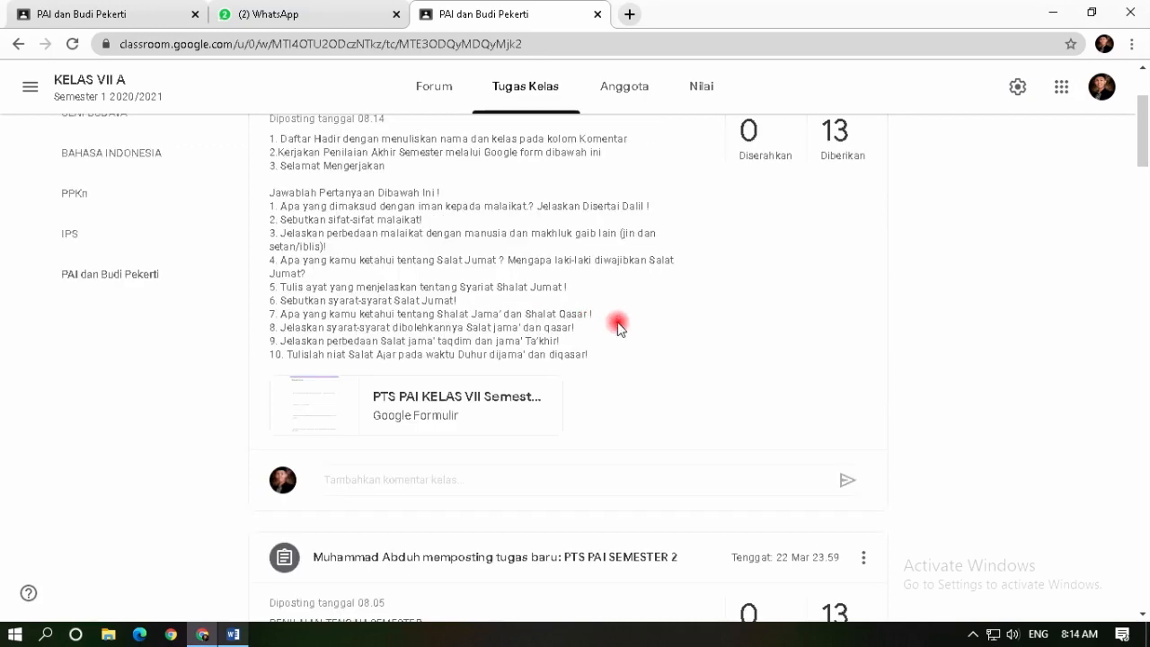
pyautogui.scroll(-1, 716, 345)
pyautogui.scroll(3, 808, 252)
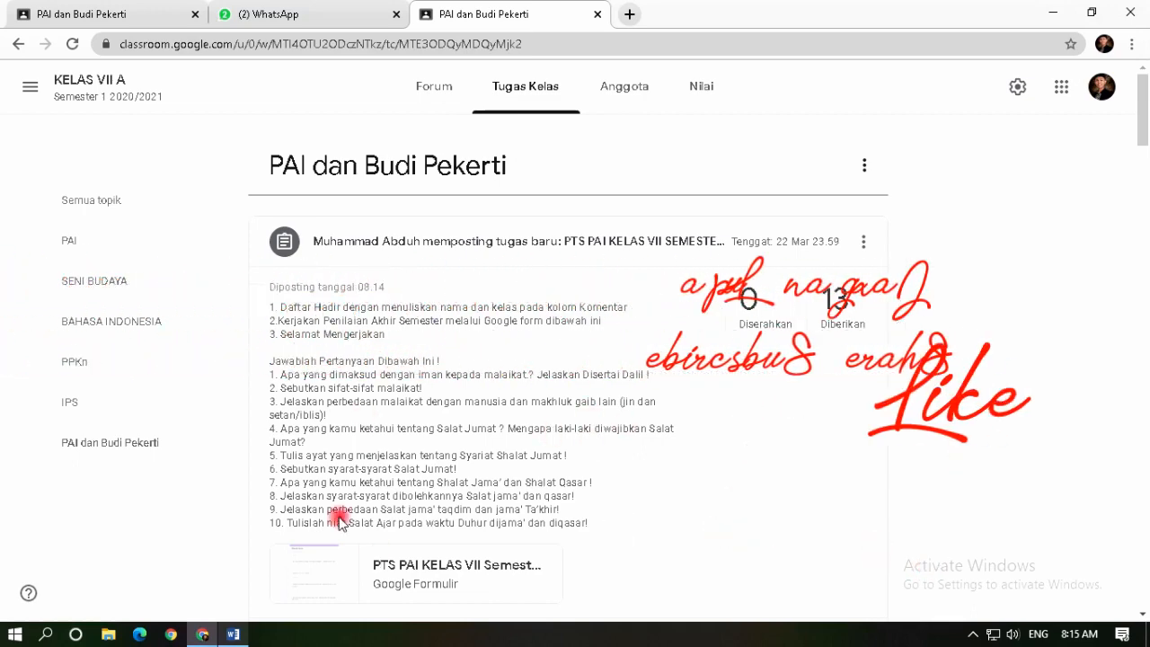
pyautogui.scroll(-2, 338, 519)
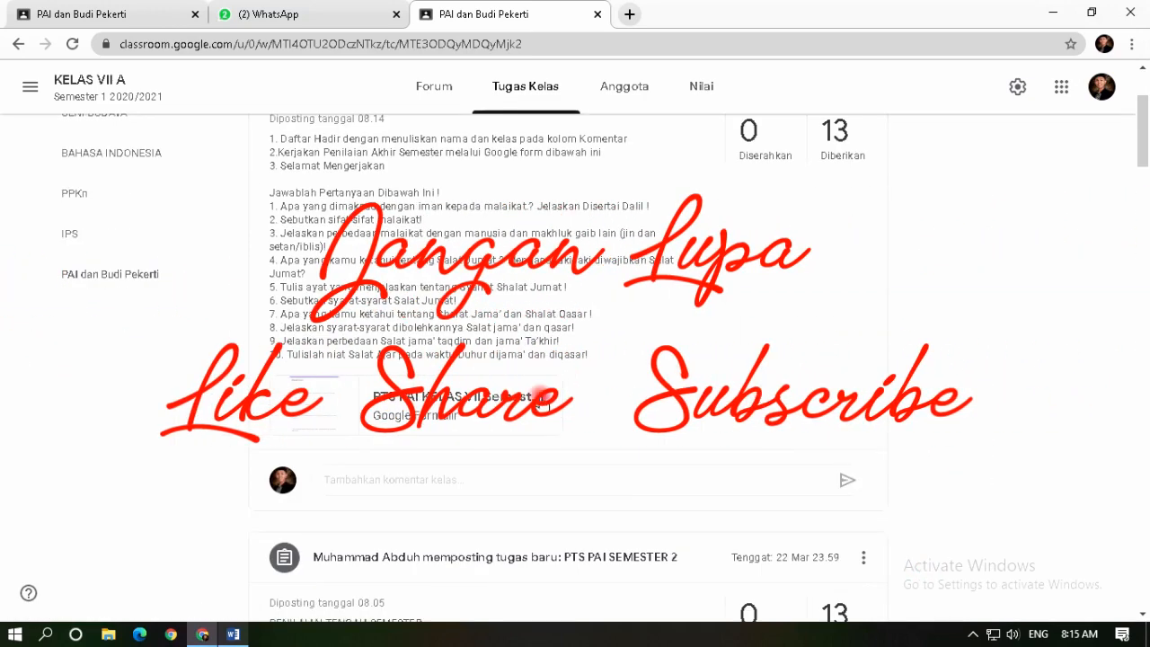
pyautogui.scroll(2, 759, 359)
pyautogui.scroll(-1, 747, 371)
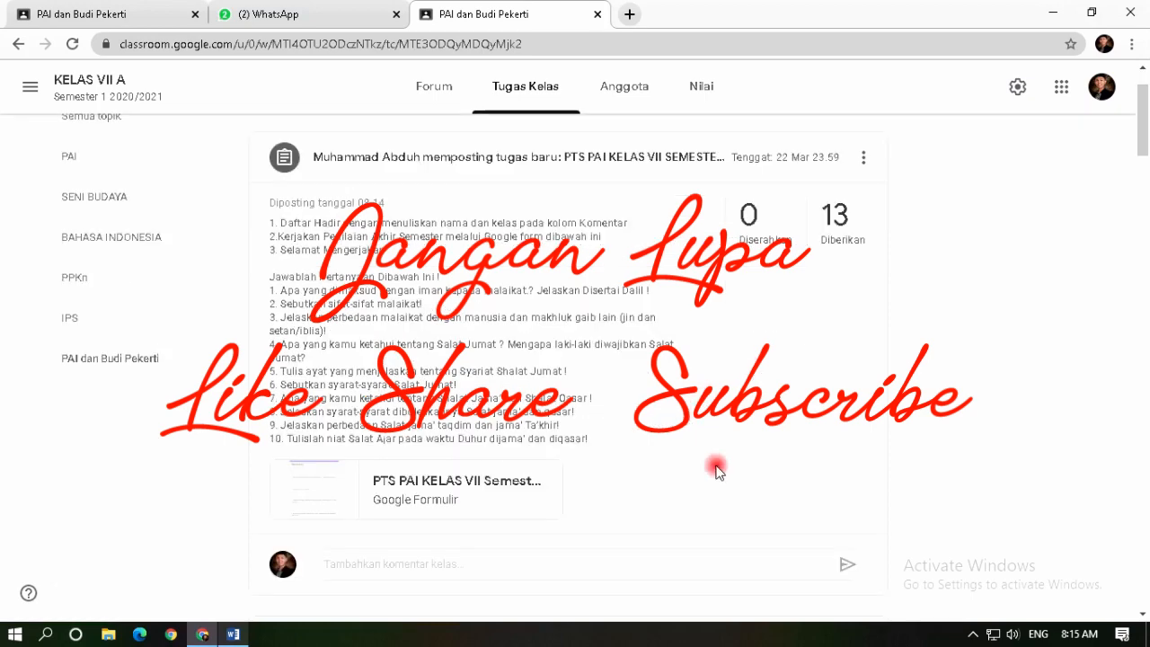